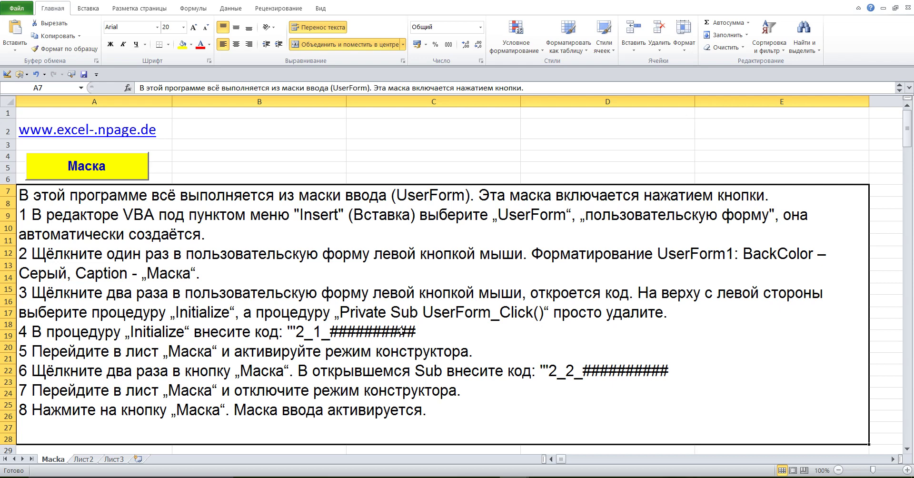
Step: Read the opening sentence and step 1 of the guide in cell A7, then open the Маска sheet tab's menu
double_click(329, 201)
drag(27, 194, 782, 203)
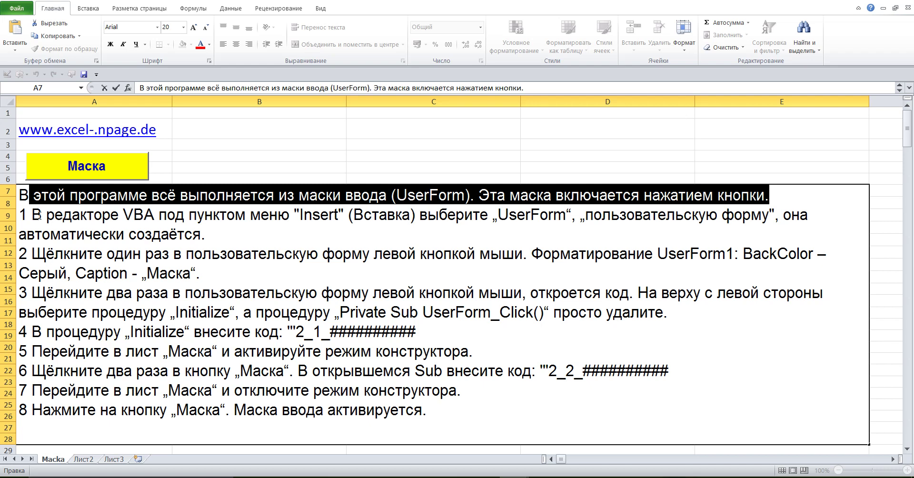
drag(19, 215, 214, 239)
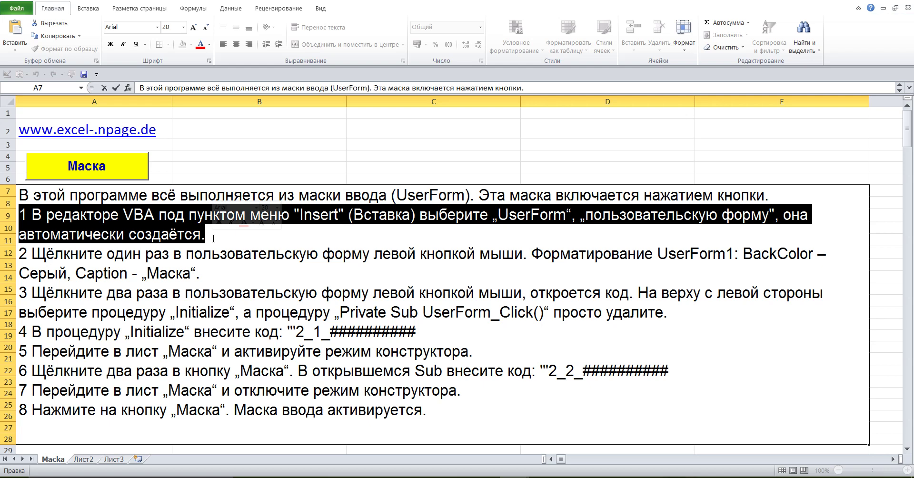
click(247, 140)
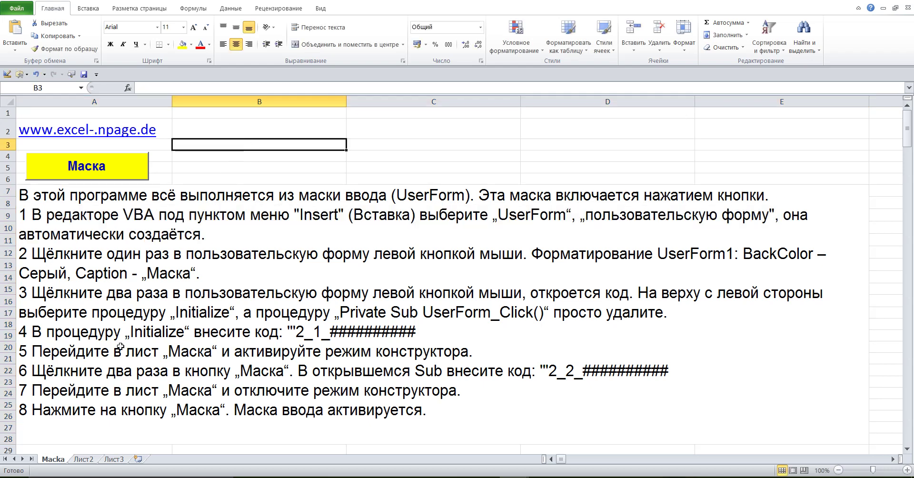
right_click(64, 460)
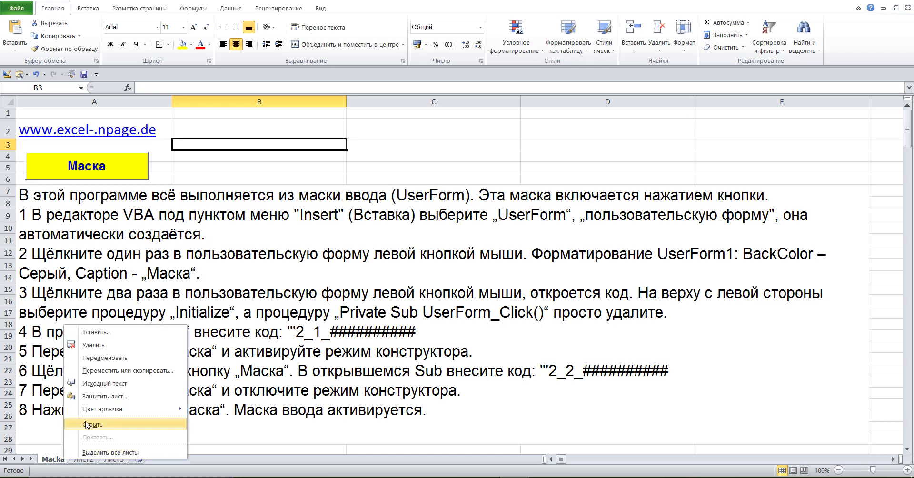
Step: Open the Маска sheet's code and insert a new blank UserForm1 via Insert > UserForm
click(132, 384)
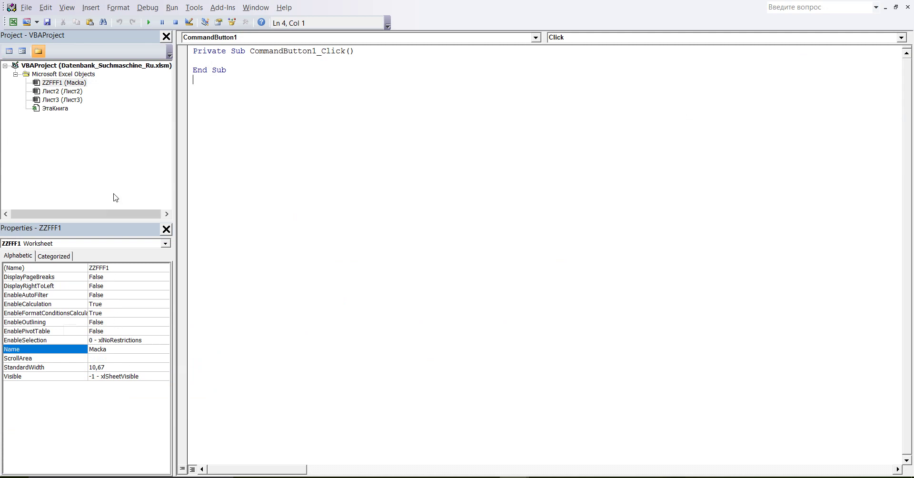
click(91, 8)
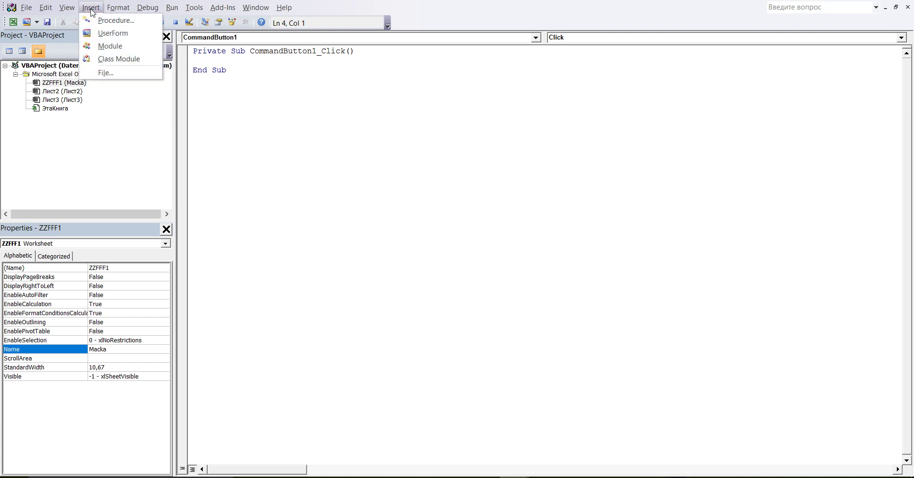
click(107, 36)
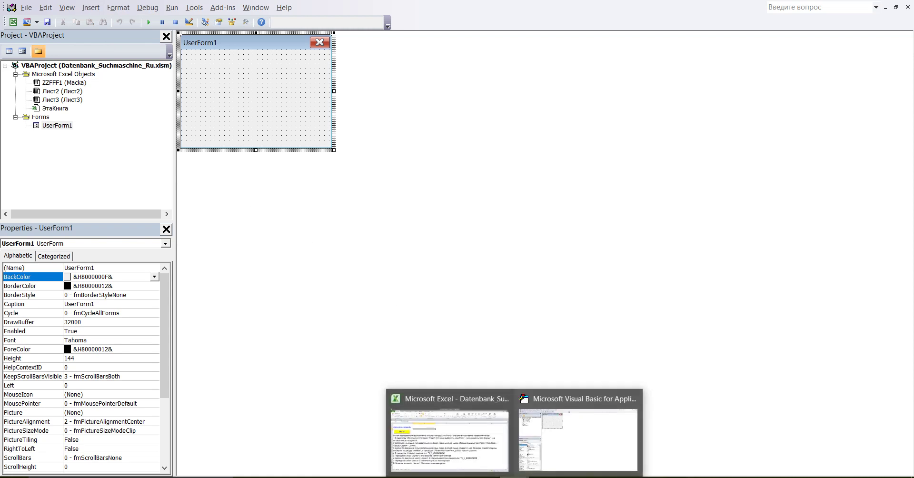
Step: Back in Excel, read instruction 2 about formatting the form in cell A7
click(448, 419)
double_click(278, 300)
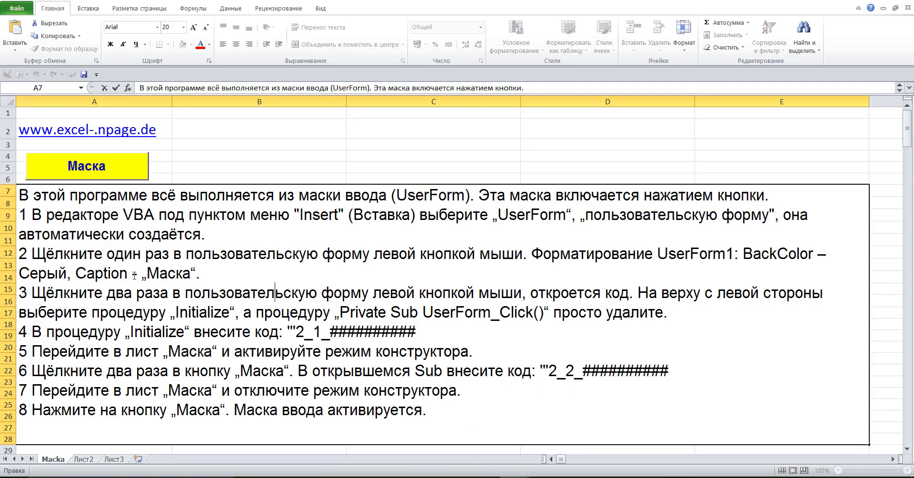
drag(28, 253, 209, 275)
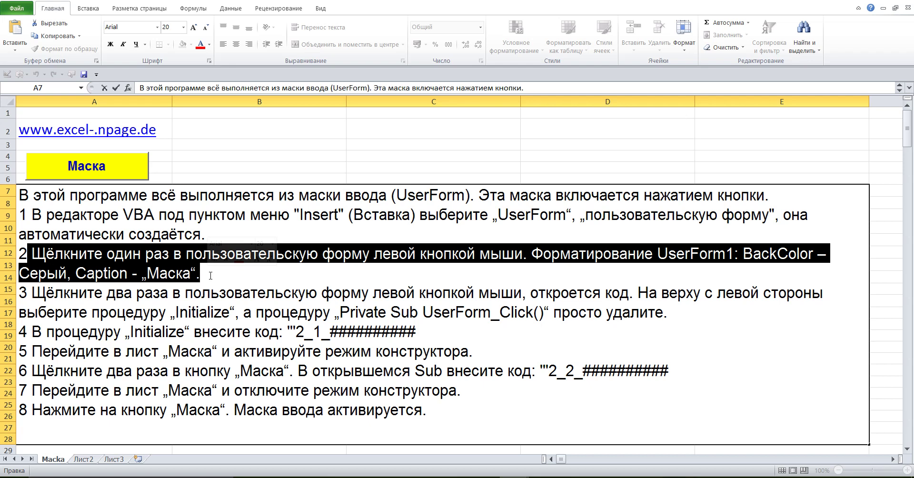
click(182, 292)
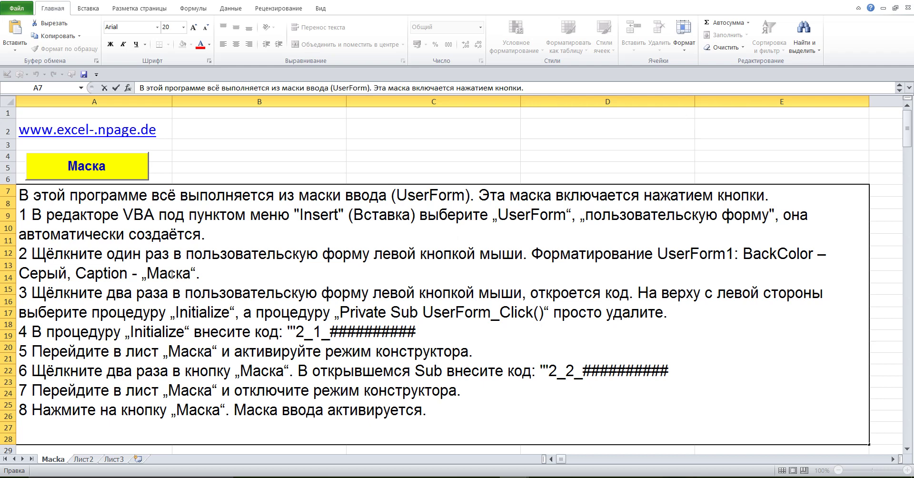
Step: Copy the word 'Маска' from instruction 2 and finish editing the cell
double_click(171, 275)
click(168, 273)
drag(149, 272, 192, 273)
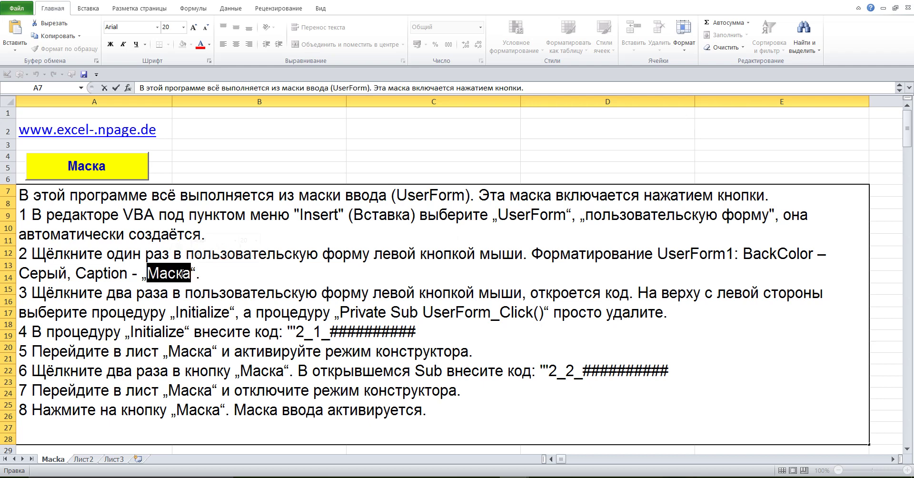
right_click(178, 276)
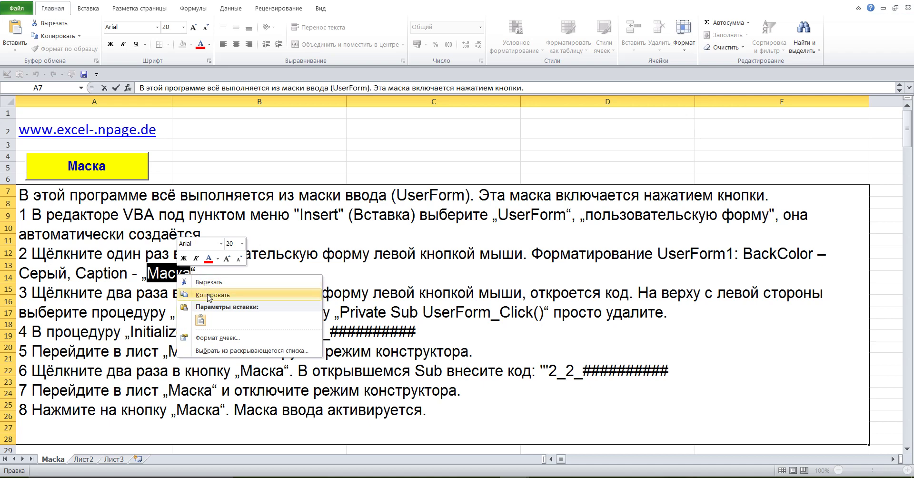
click(210, 284)
click(270, 149)
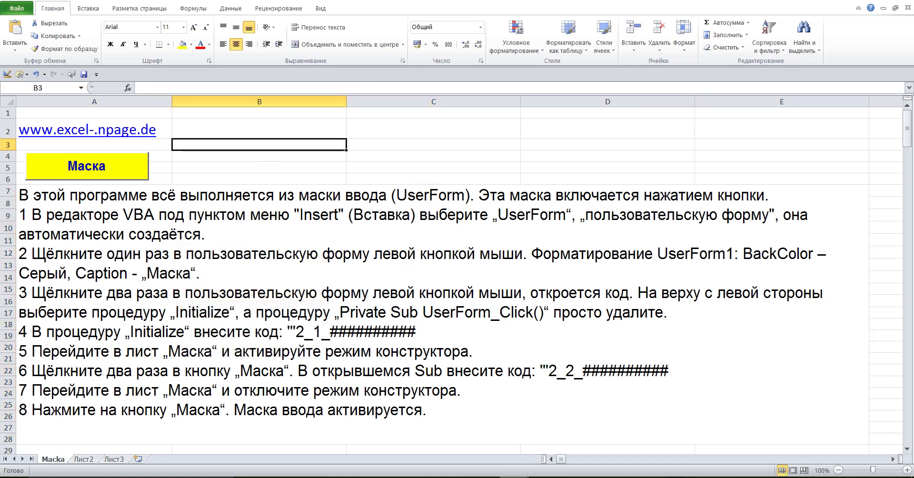
Step: Set UserForm1's BackColor to light grey from the Palette
click(540, 436)
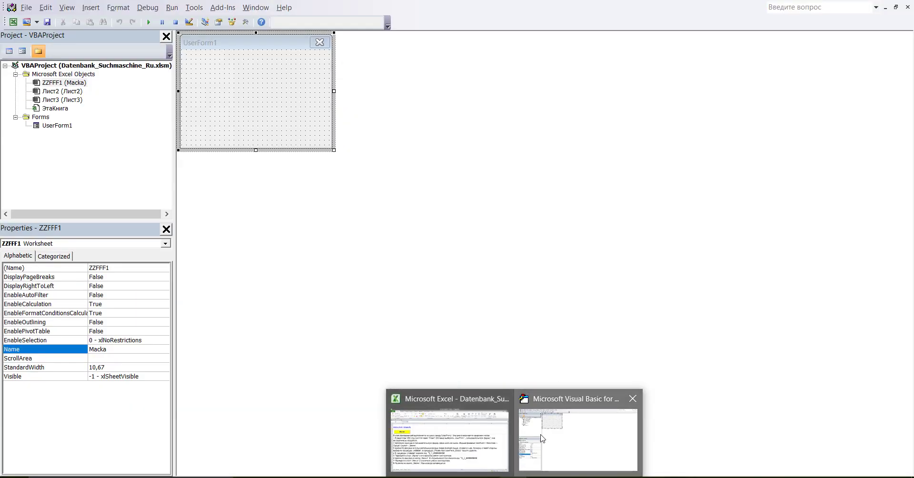
double_click(275, 111)
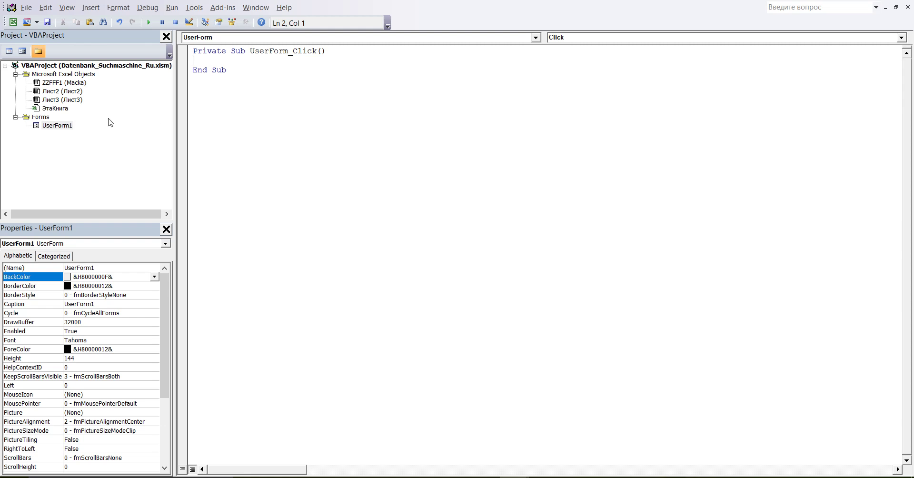
double_click(54, 126)
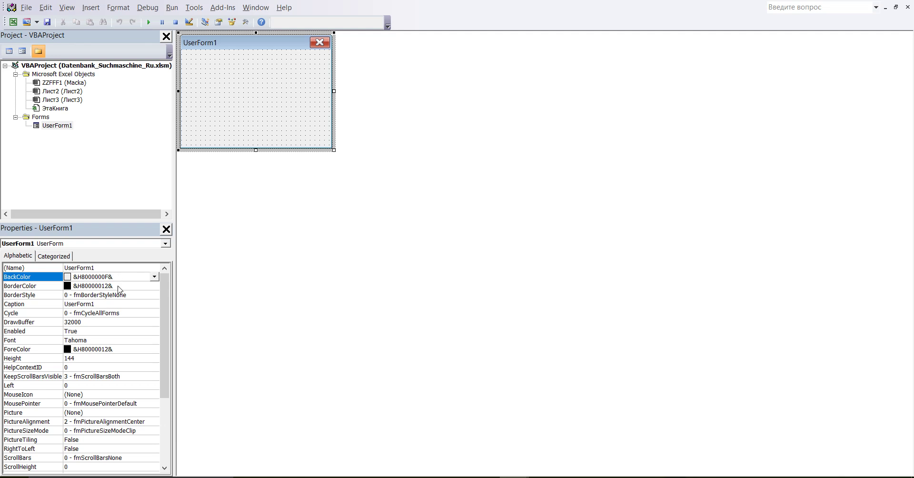
click(155, 277)
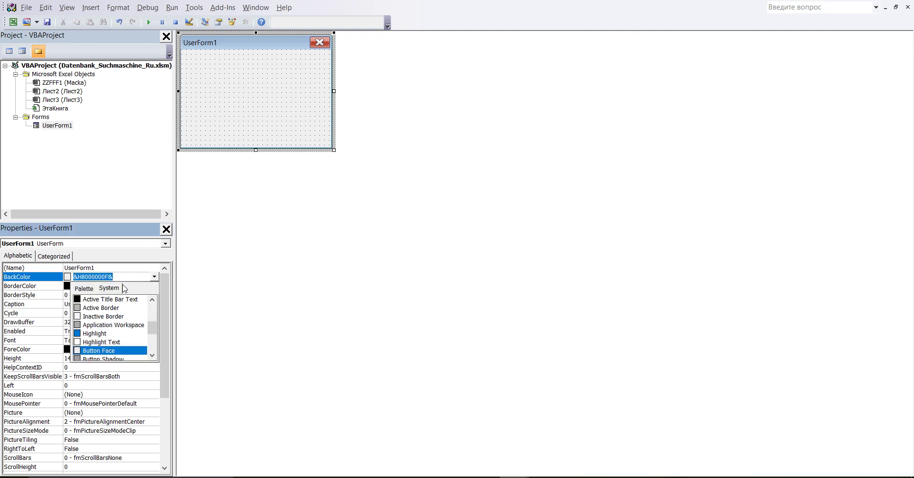
click(85, 288)
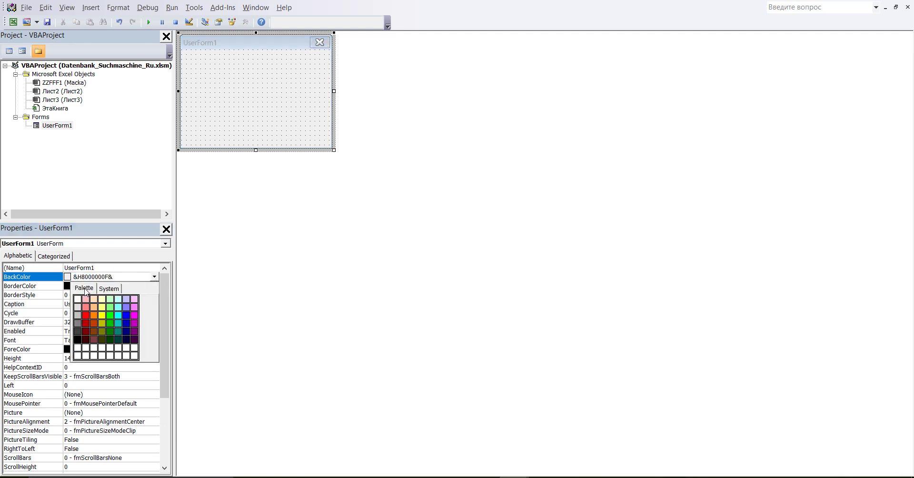
click(78, 316)
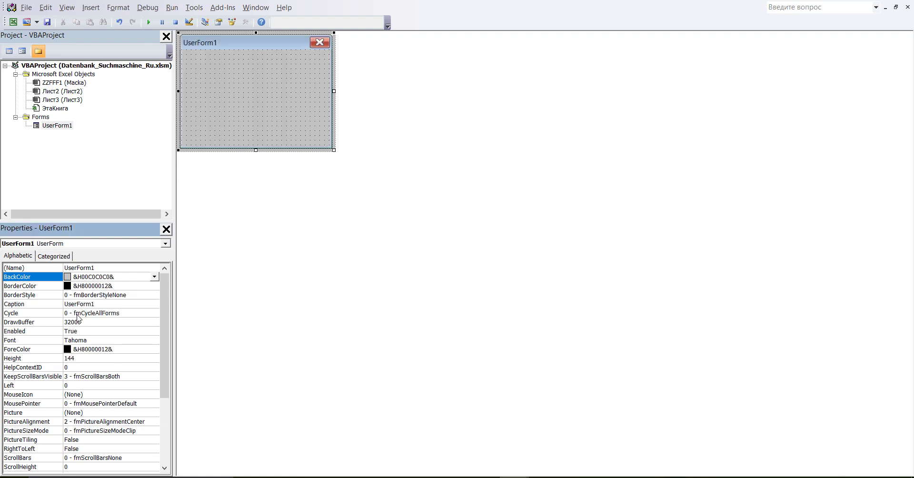
Step: Replace UserForm1's Caption with the pasted word 'Маска'
click(82, 306)
double_click(94, 303)
right_click(86, 303)
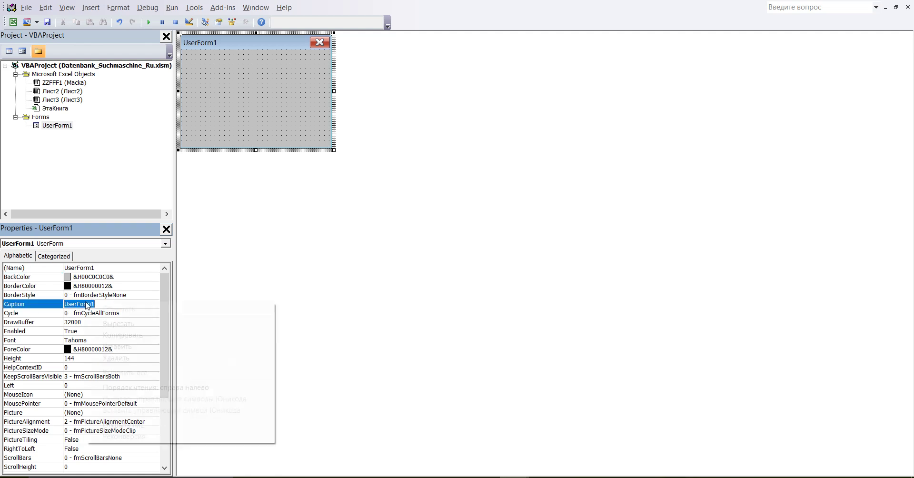
click(118, 347)
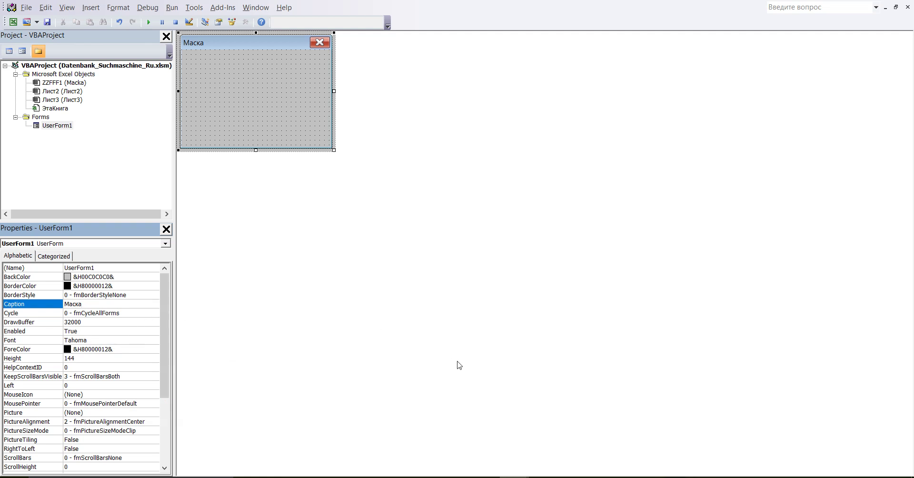
mouse_move(522, 474)
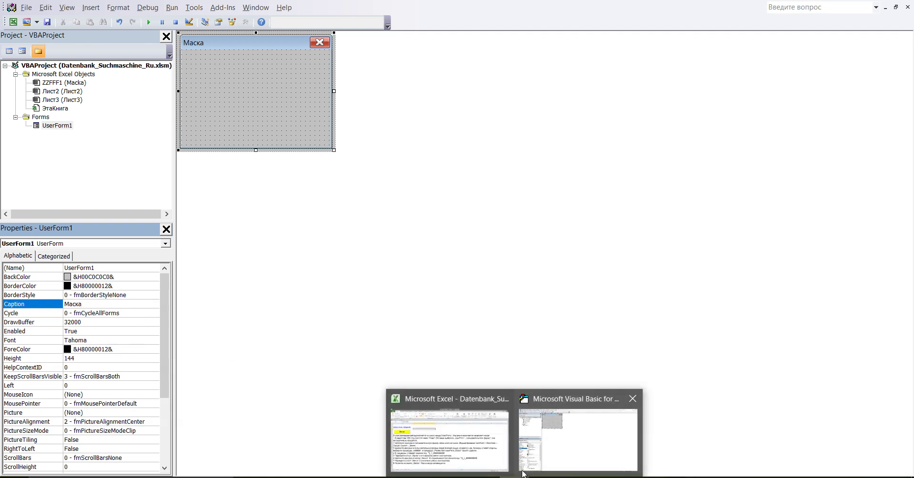
click(461, 431)
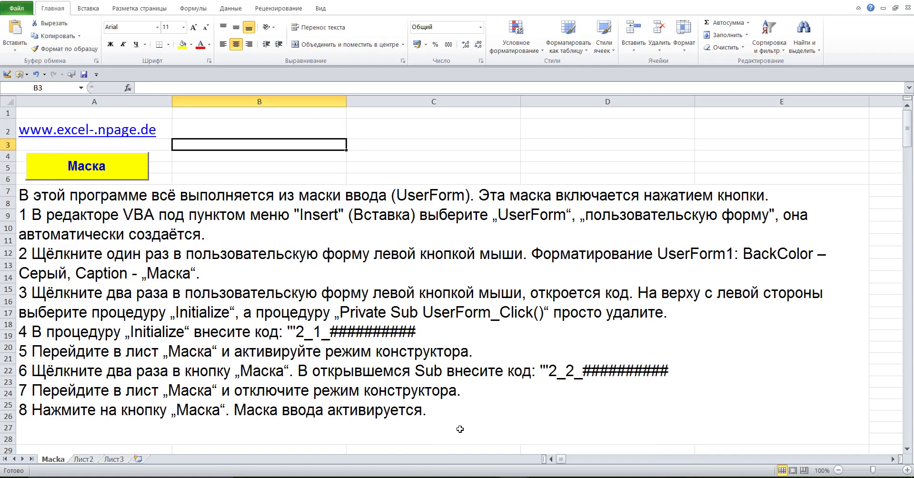
Step: Read step 3 in cell A7 about writing the form's Initialize procedure
double_click(298, 333)
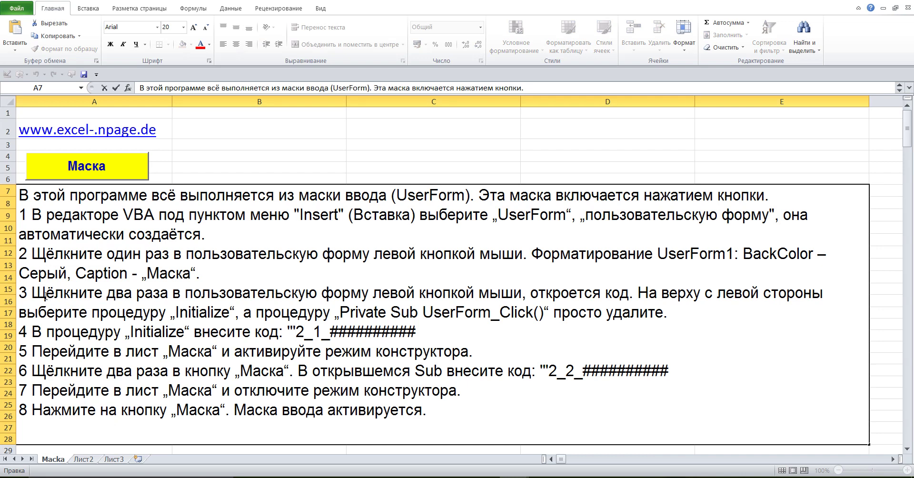
mouse_move(45, 293)
mouse_down()
mouse_move(277, 313)
mouse_move(668, 313)
mouse_up()
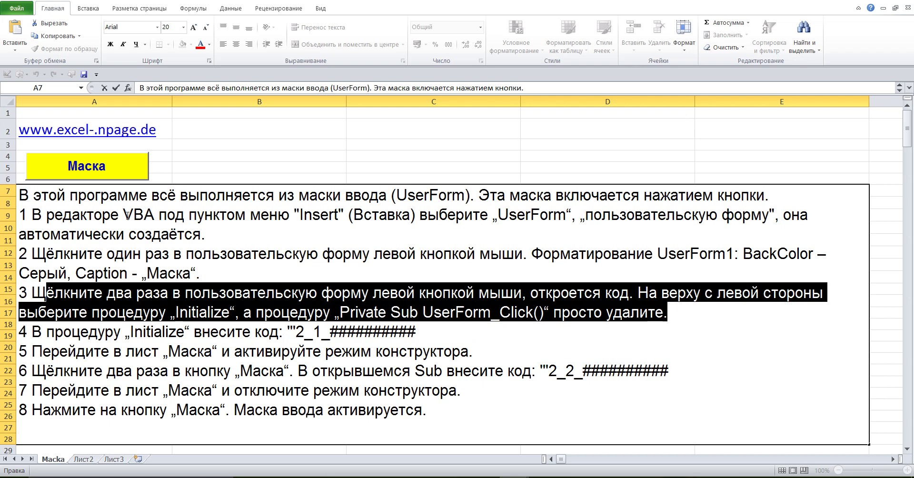
mouse_move(20, 293)
mouse_down()
mouse_move(590, 292)
mouse_move(667, 312)
mouse_up()
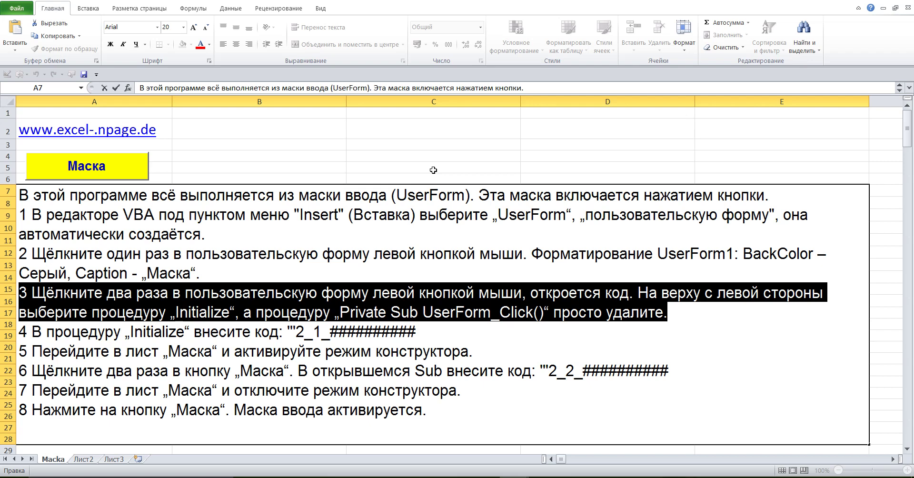
click(365, 133)
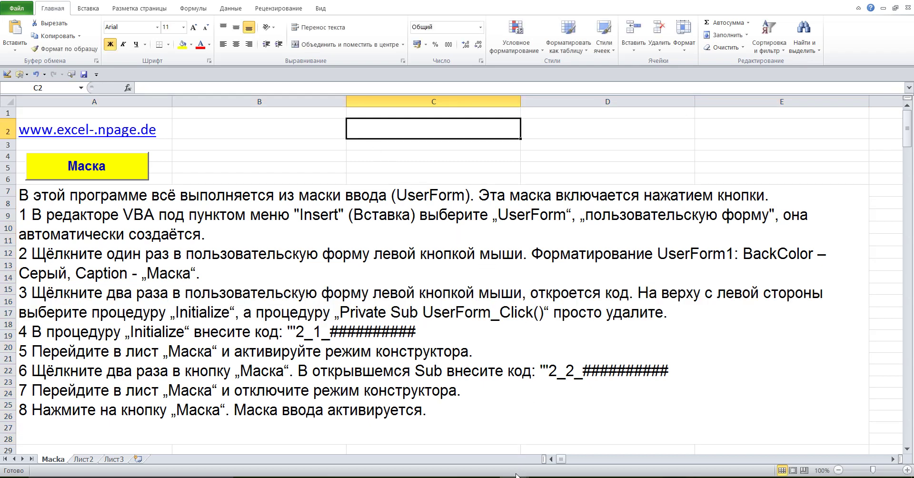
Step: Add an empty UserForm_Initialize procedure to UserForm1's code and cut out UserForm_Click
click(540, 418)
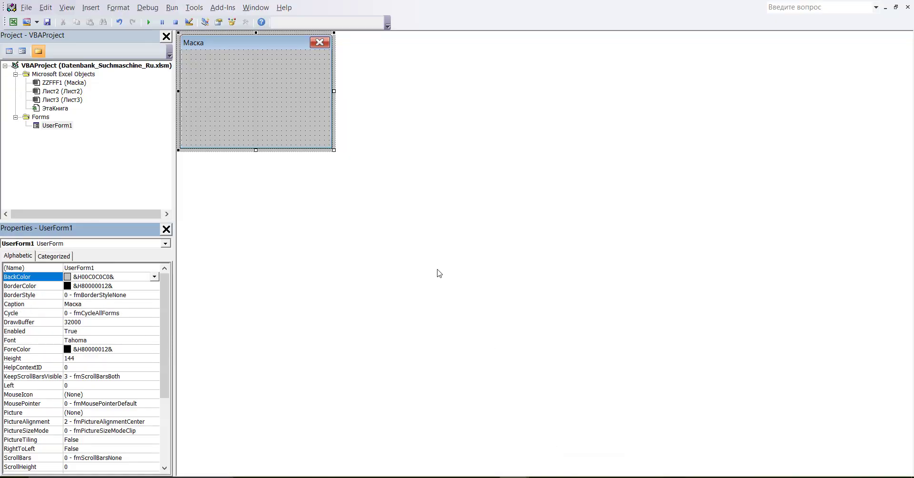
double_click(280, 101)
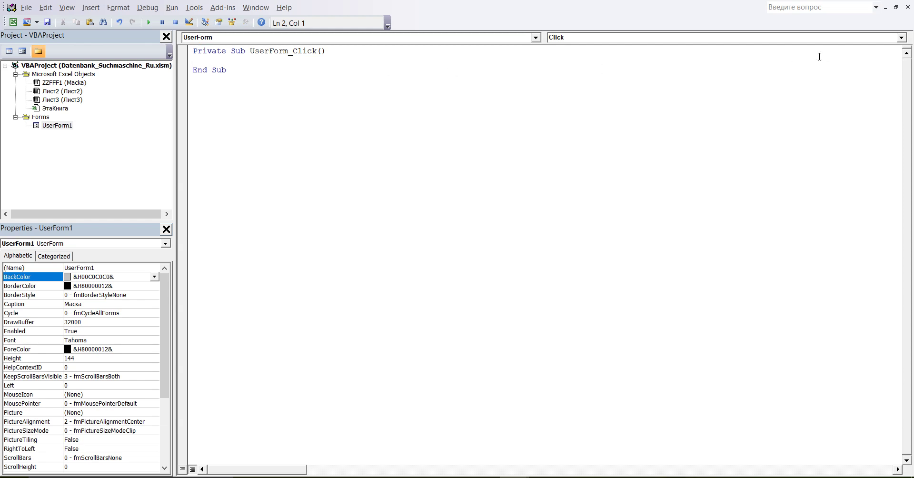
click(900, 37)
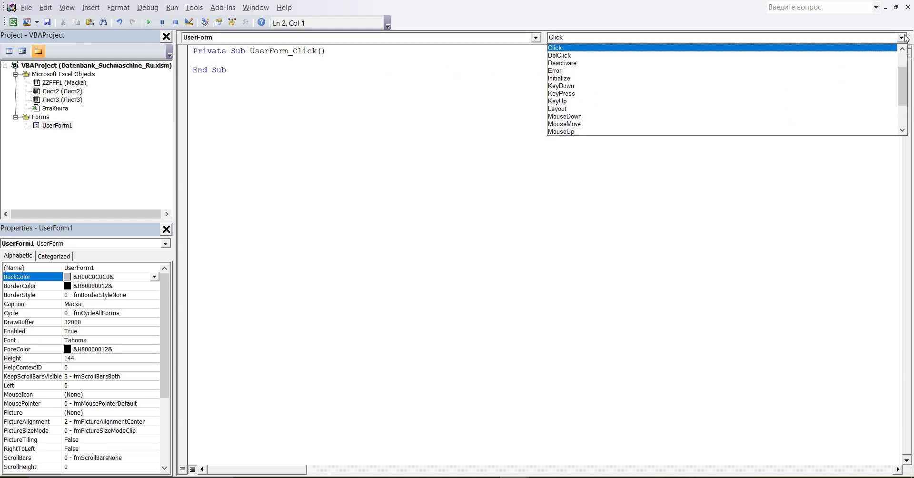
click(654, 79)
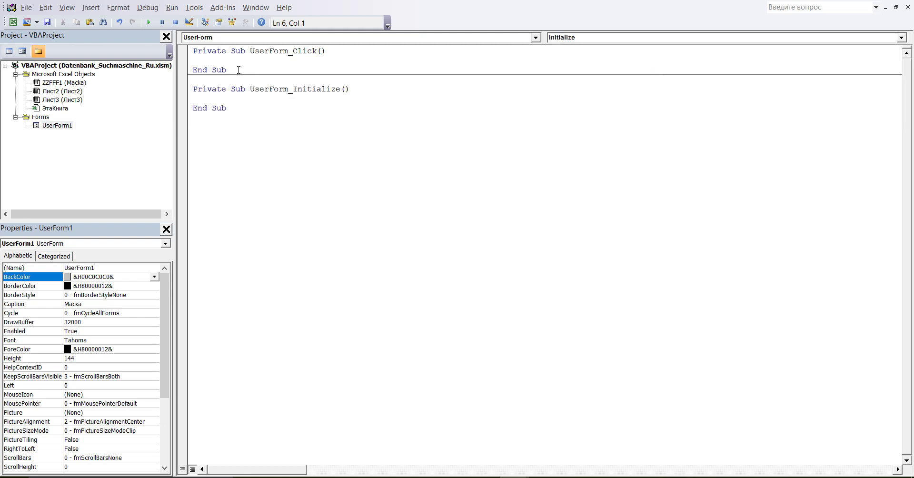
drag(187, 56, 187, 78)
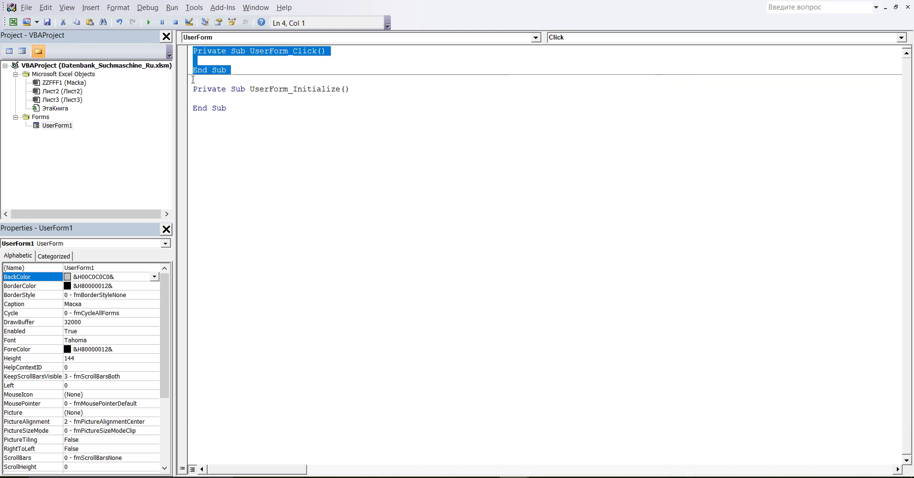
click(64, 25)
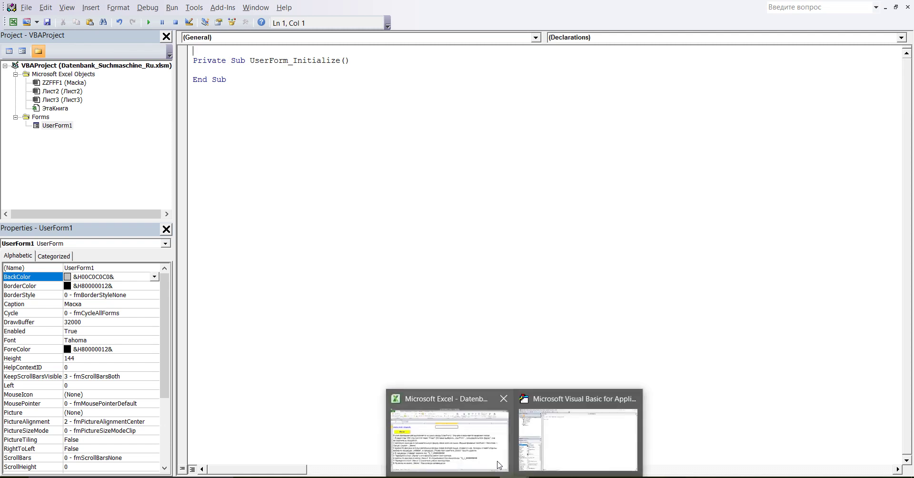
click(479, 442)
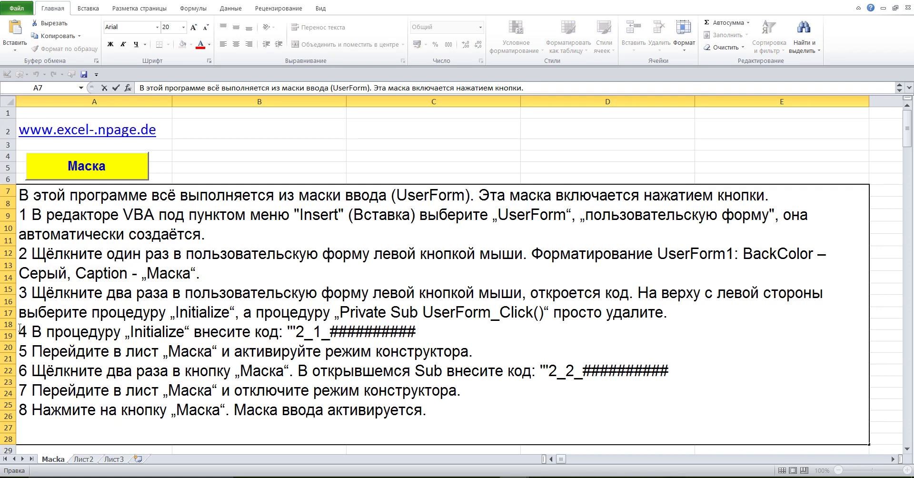
drag(19, 328, 432, 336)
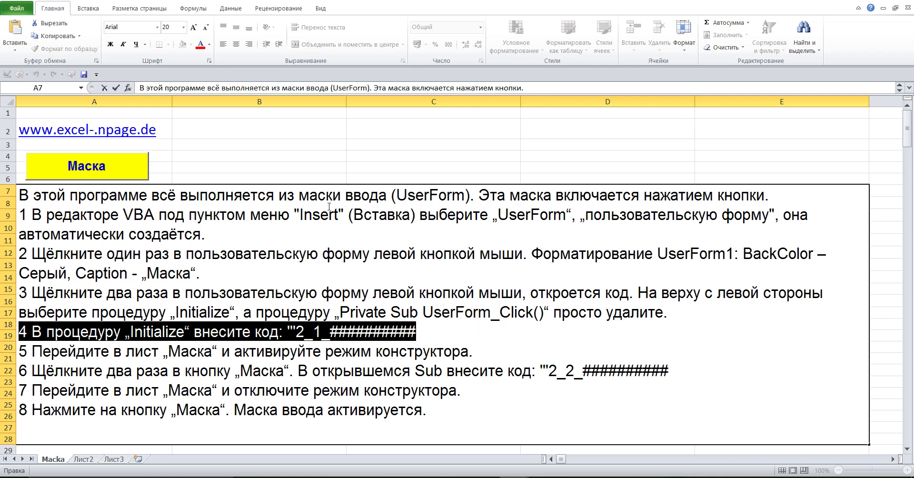
click(322, 156)
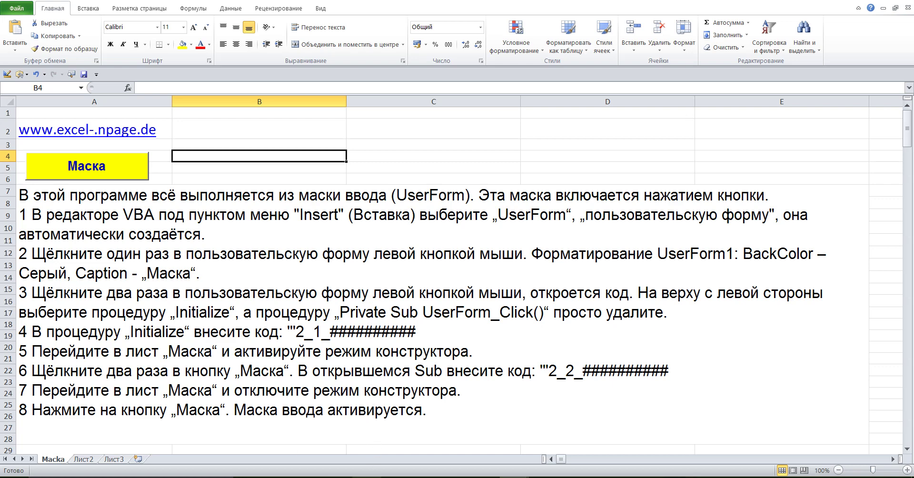
Step: In Opera, follow the excel-.npage.de link from the video description to the basadan code page
click(363, 450)
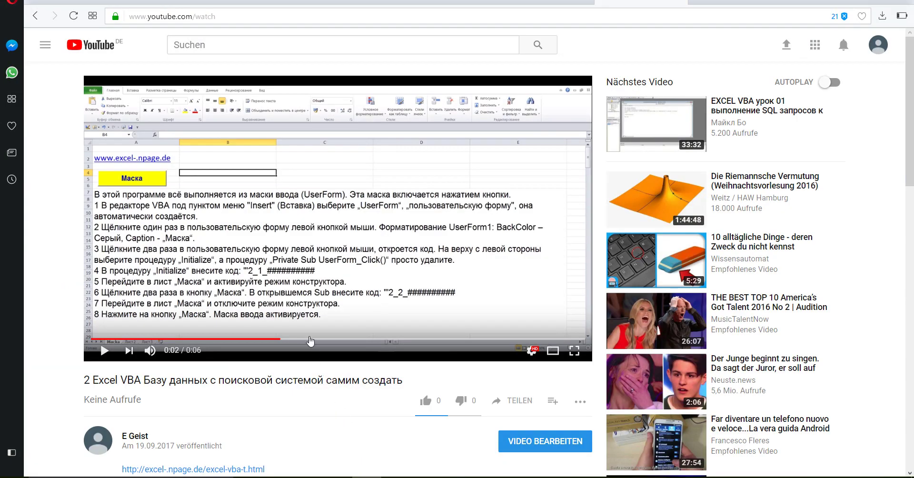
scroll(310, 341, down, 2)
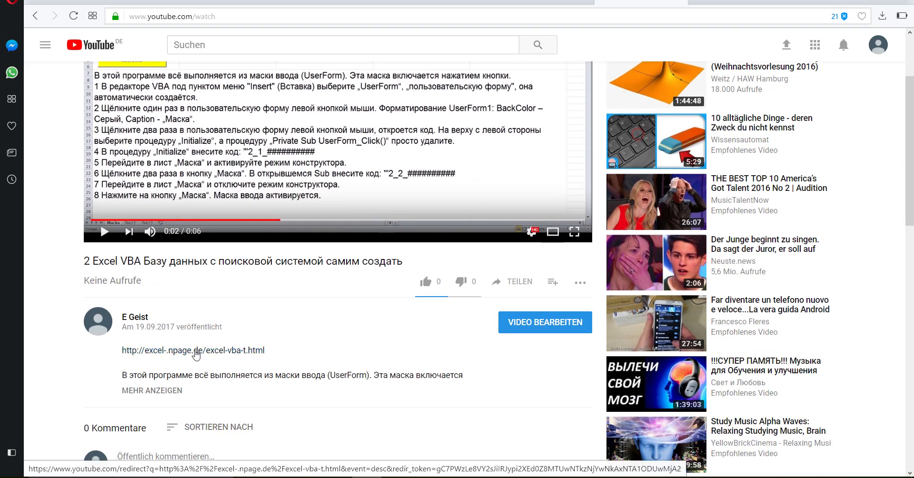
click(196, 352)
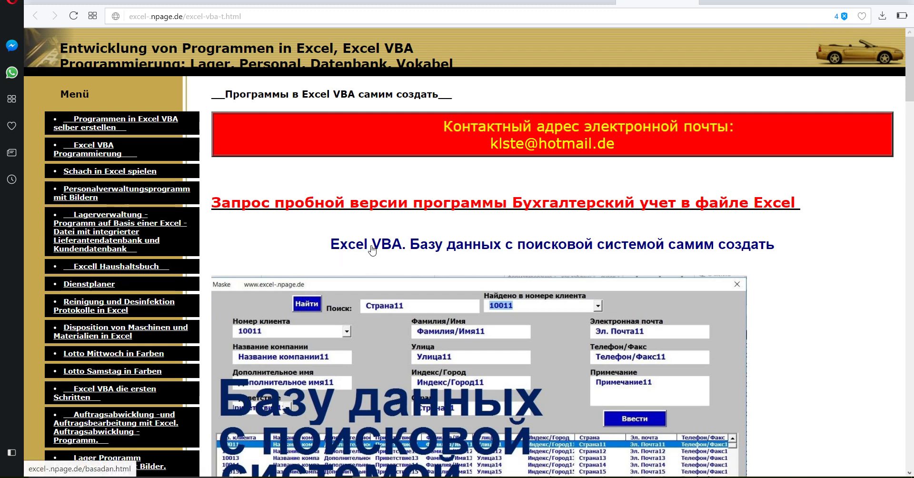
click(372, 250)
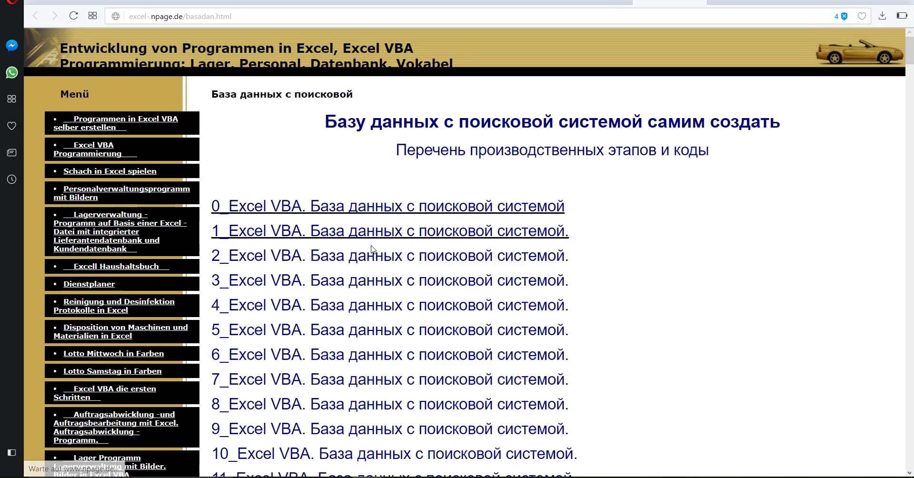
Step: Select the '''2_1 code block setting UserForm1 Height 455 and Width 757
scroll(373, 248, down, 4)
scroll(372, 248, down, 1)
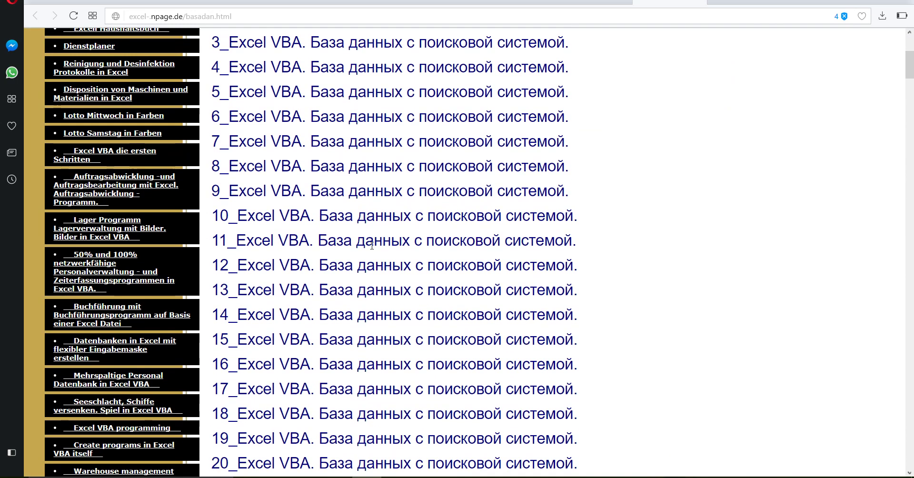
scroll(372, 247, down, 4)
scroll(371, 246, down, 1)
scroll(372, 247, down, 4)
scroll(372, 246, down, 5)
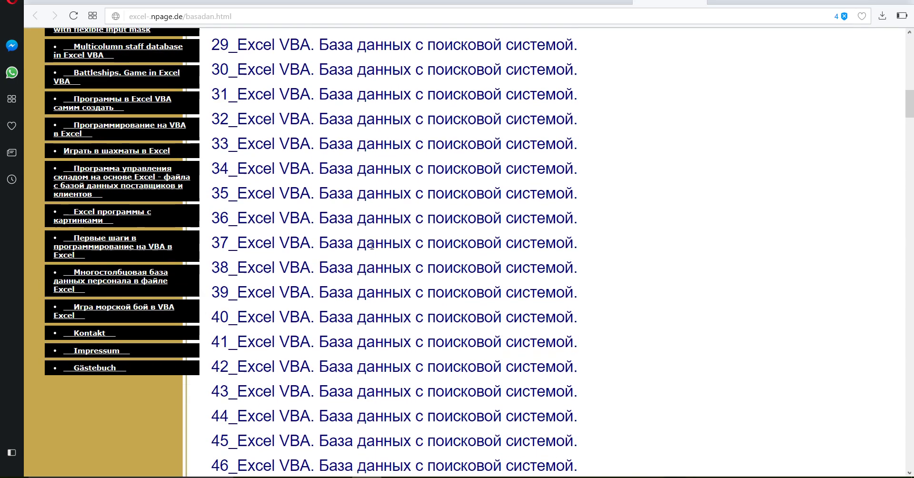
scroll(372, 246, down, 5)
scroll(372, 246, down, 4)
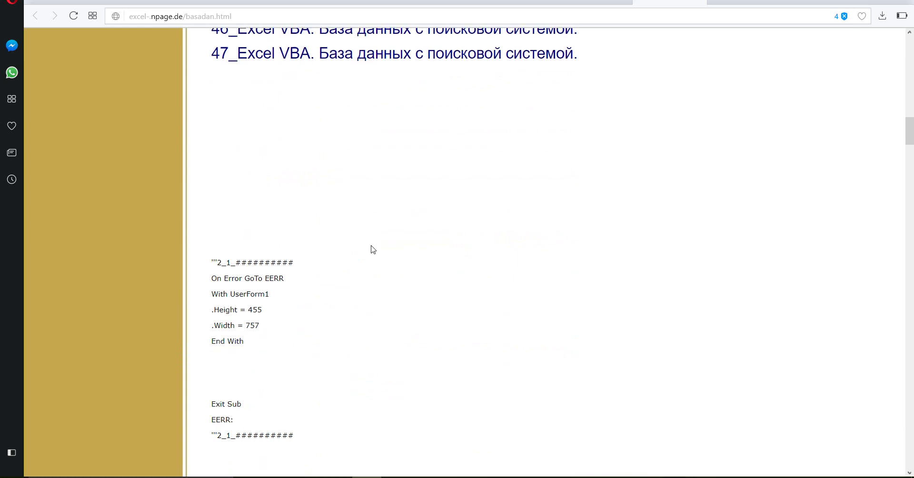
scroll(369, 249, down, 4)
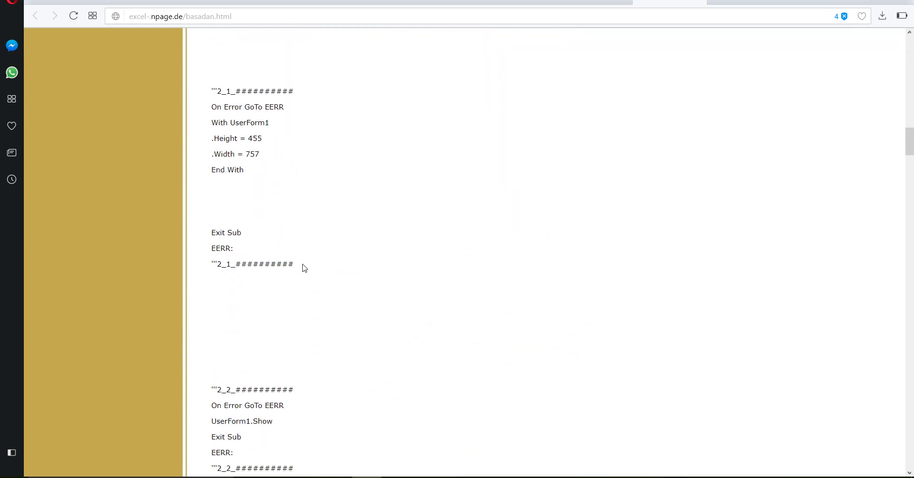
mouse_move(302, 265)
mouse_down()
mouse_move(201, 106)
mouse_move(200, 89)
mouse_up()
key(ctrl+c)
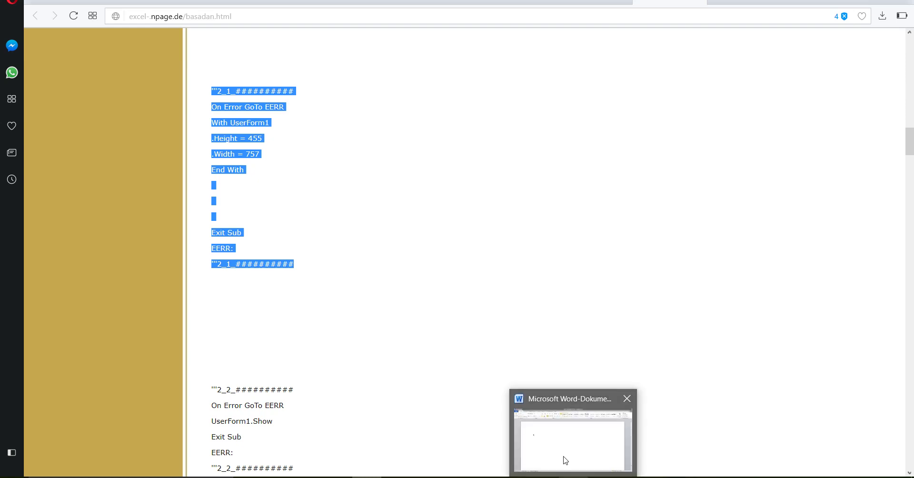
Step: Paste the '''2_1 code into the blank Word document and apply the No Spacing style
click(565, 458)
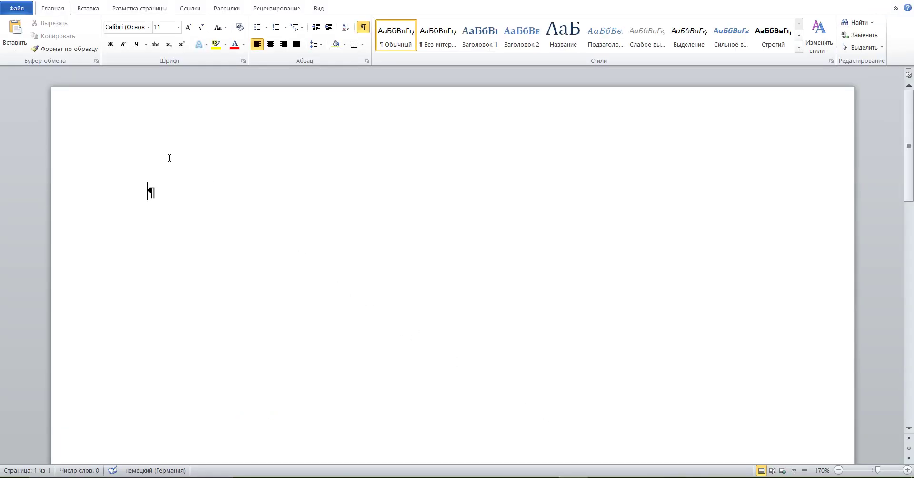
click(21, 33)
scroll(138, 152, up, 3)
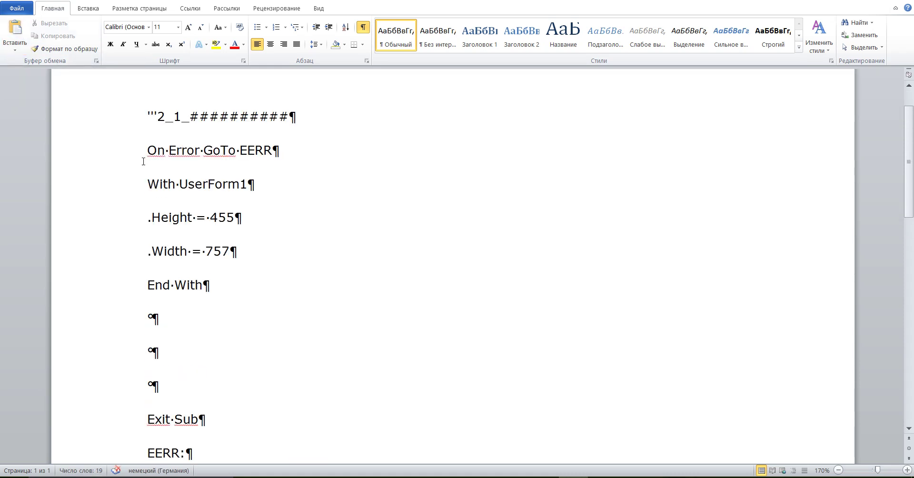
mouse_move(124, 125)
mouse_down()
mouse_move(122, 195)
mouse_move(167, 392)
mouse_up()
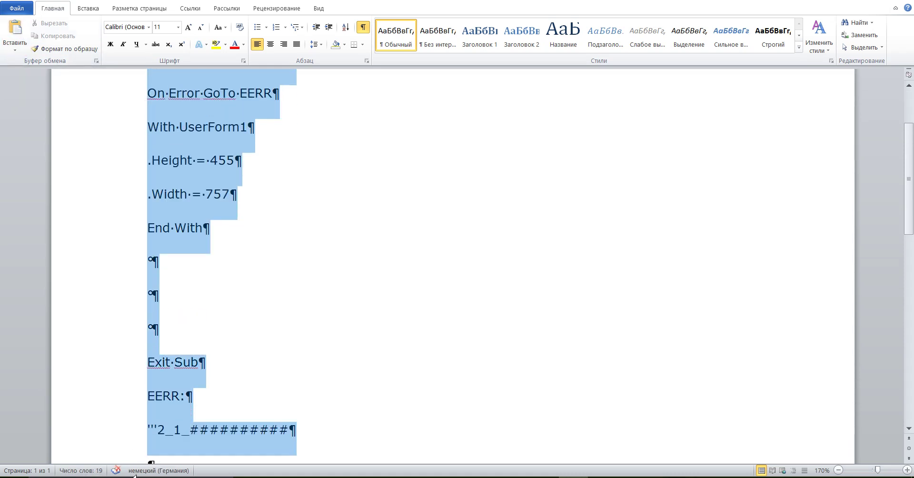
click(435, 44)
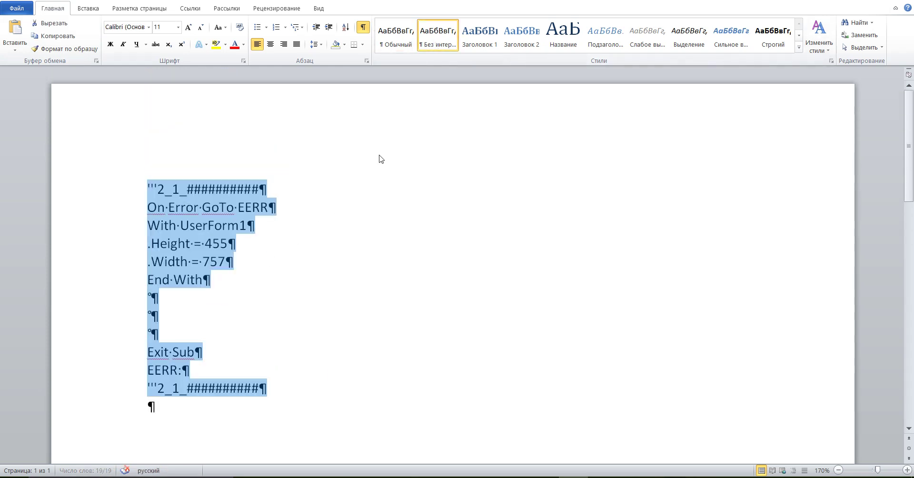
Step: Select the cleaned-up code block and copy it again
scroll(378, 157, up, 4)
drag(135, 191, 135, 388)
click(60, 38)
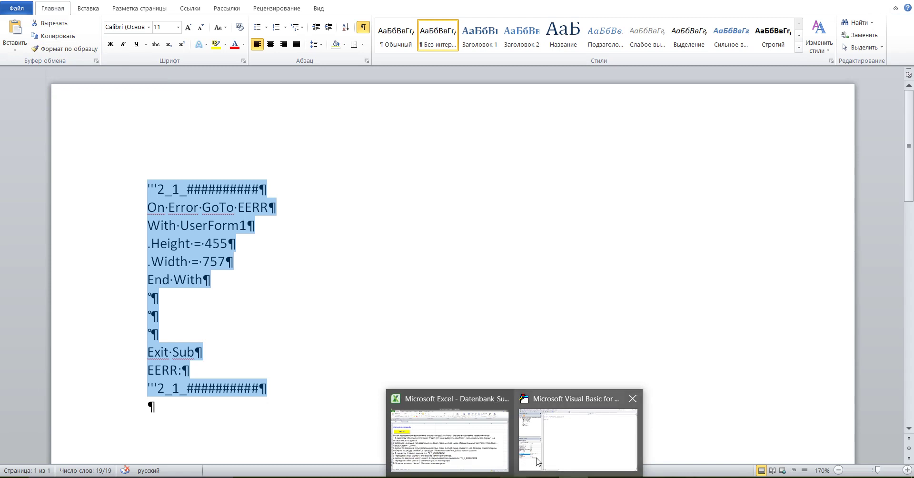
click(540, 458)
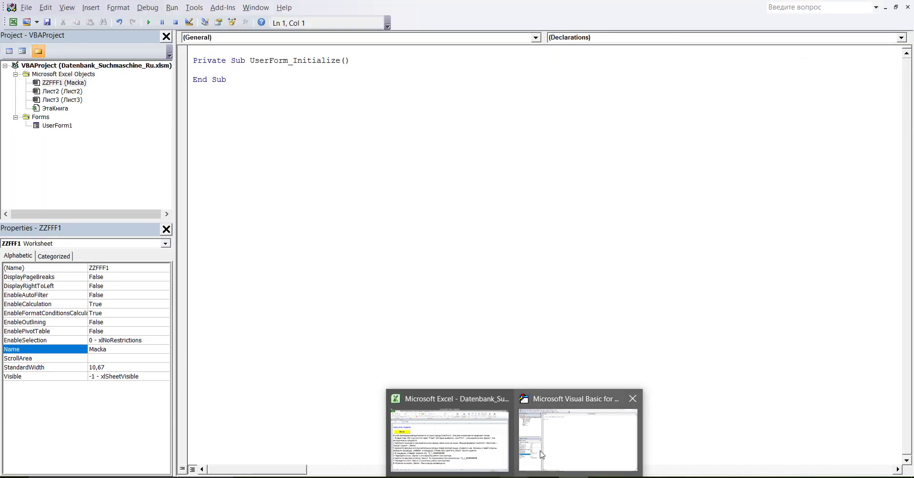
Step: Paste the '''2_1 sizing code (Height 455, Width 757) into UserForm_Initialize, removing the blank top line
click(192, 62)
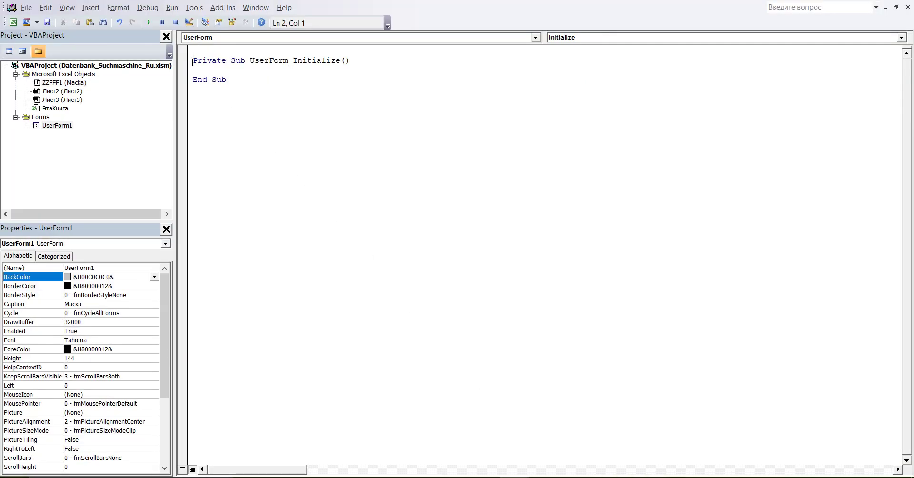
key(BackSpace)
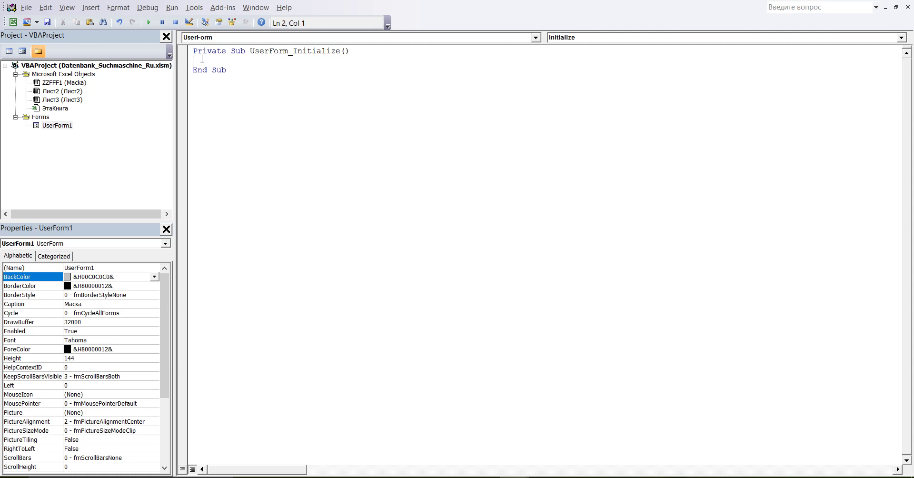
right_click(202, 58)
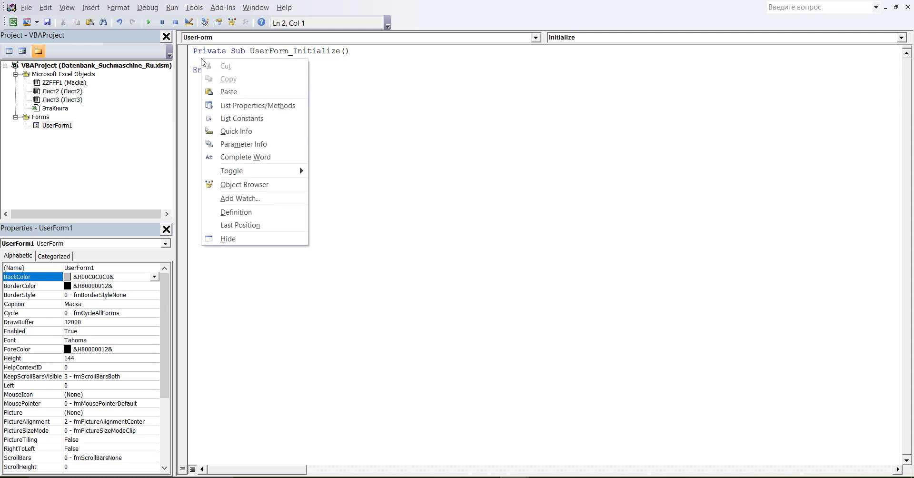
click(235, 93)
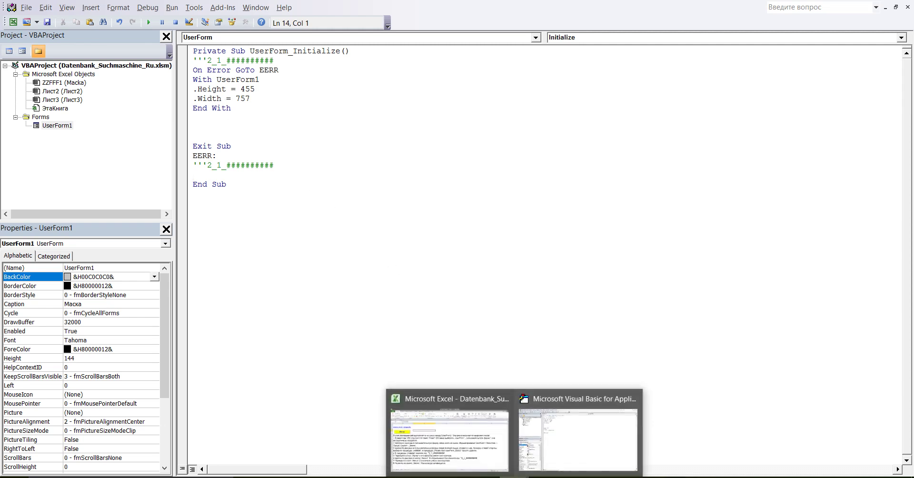
click(499, 453)
Step: Review steps 5–6, turn on Design Mode, and open the Маска button's CommandButton1_Click procedure
double_click(307, 334)
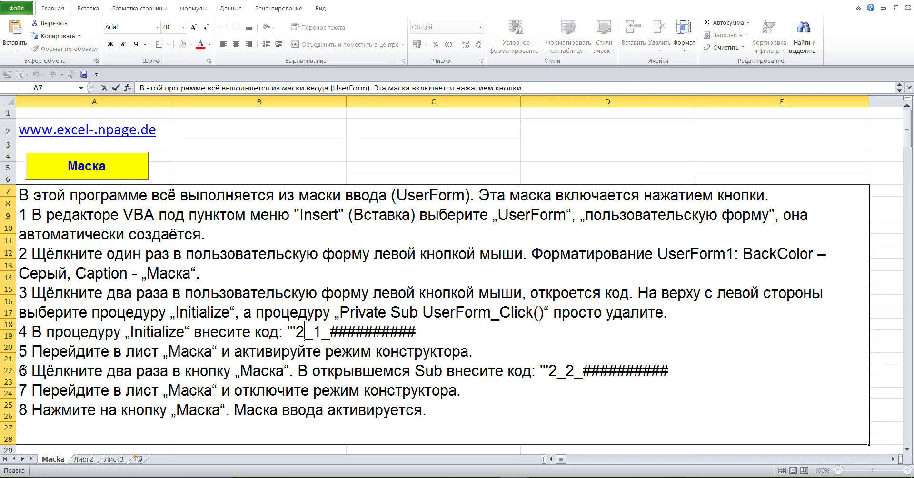
drag(18, 349, 476, 353)
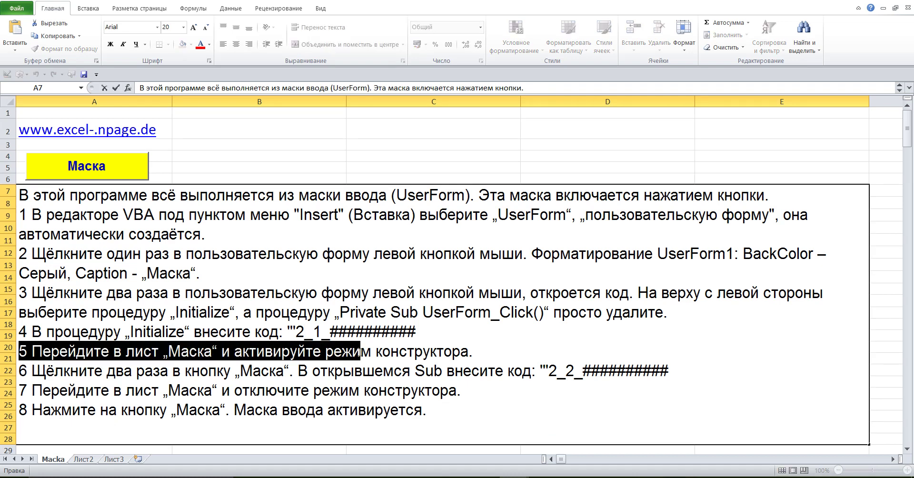
drag(548, 360, 678, 365)
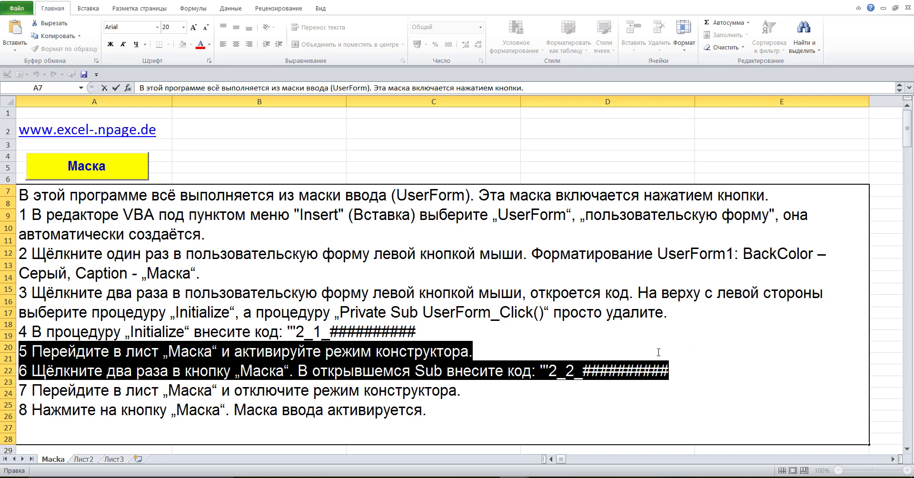
click(388, 158)
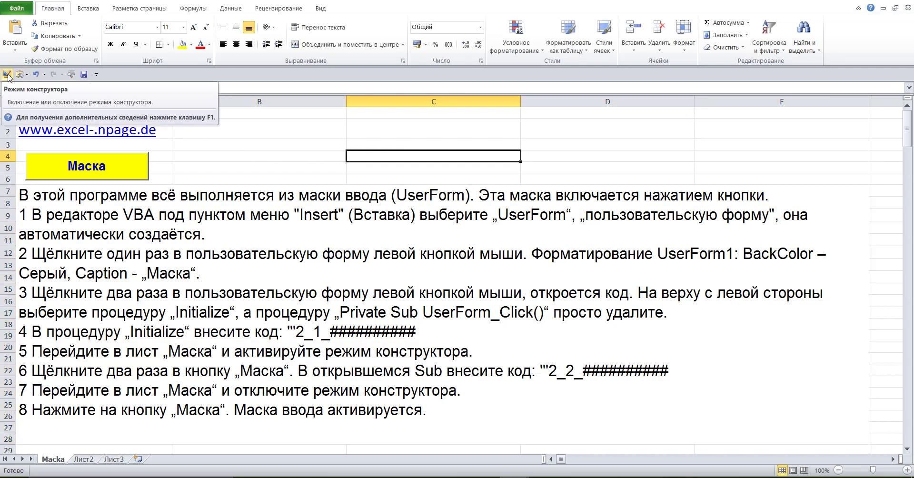
click(7, 74)
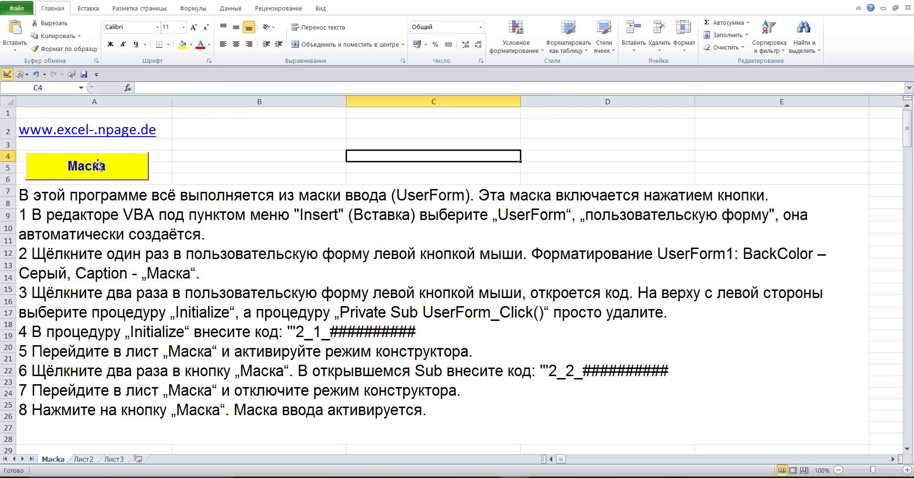
double_click(113, 164)
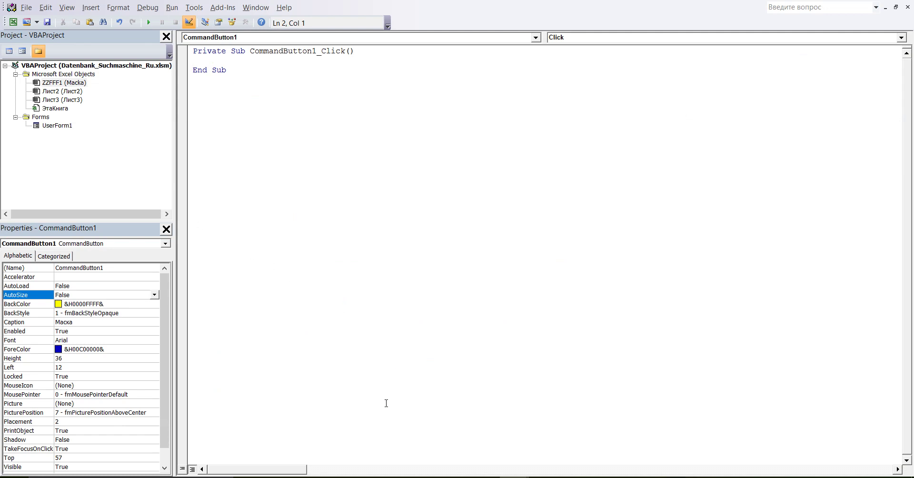
Step: Copy the '''2_2 code block containing UserForm1.Show from the excel-npage.de page in Opera
click(363, 437)
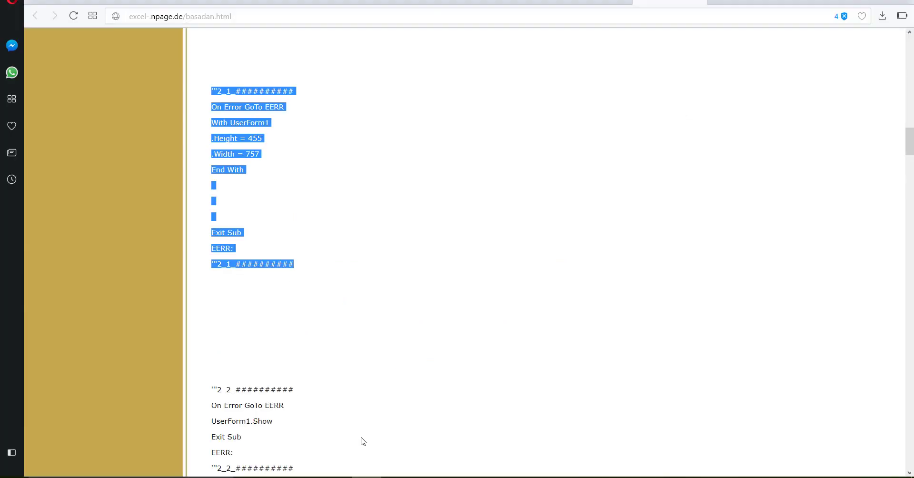
scroll(329, 360, down, 3)
mouse_move(303, 294)
mouse_down()
mouse_move(212, 223)
mouse_move(212, 209)
mouse_up()
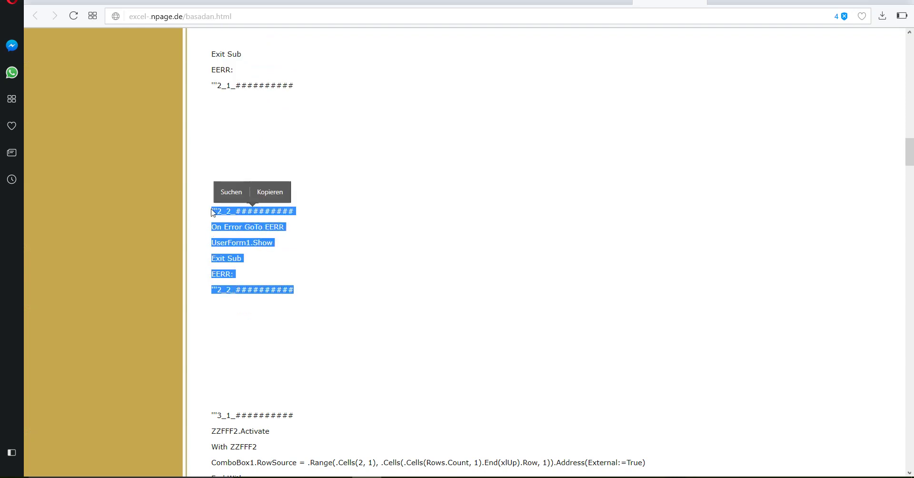
click(270, 192)
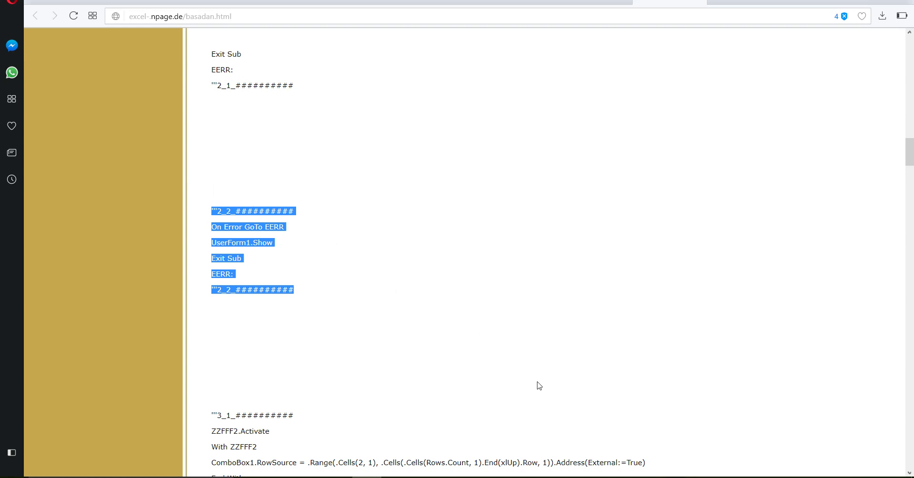
mouse_move(580, 472)
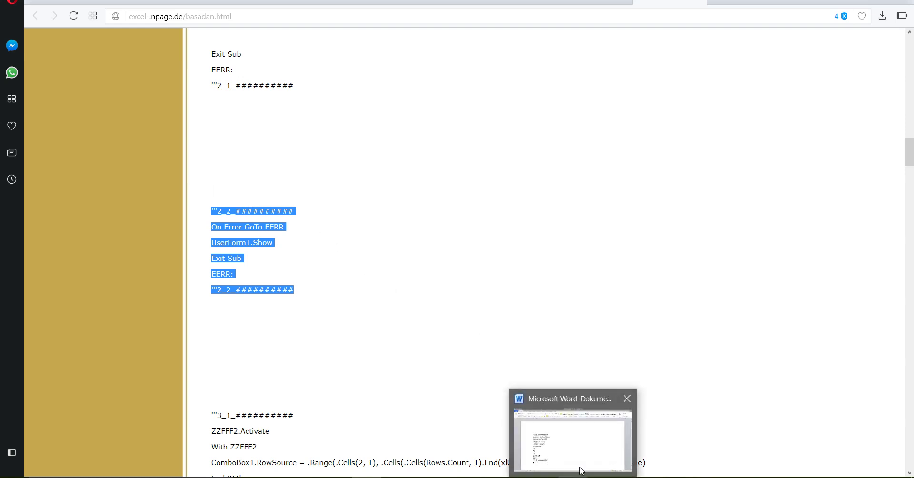
click(580, 449)
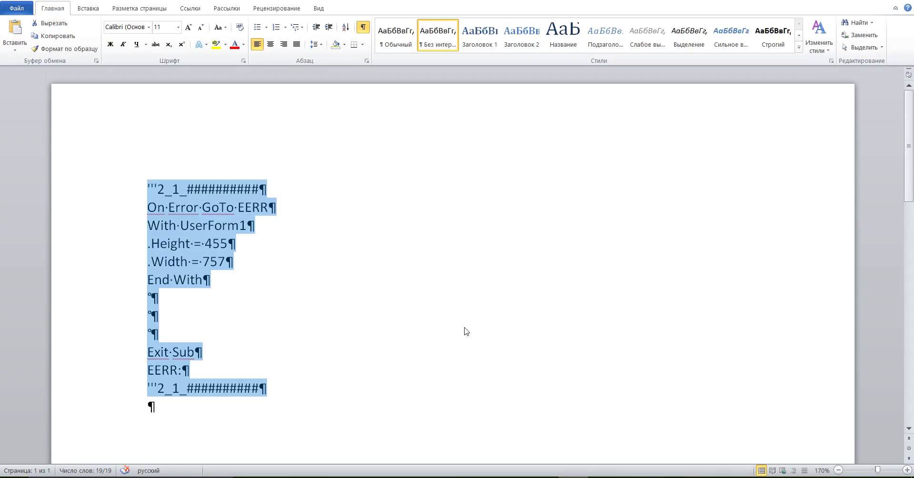
Step: Replace the old Word text with the pasted six-line block, apply Без интервала style, and copy it
key(Delete)
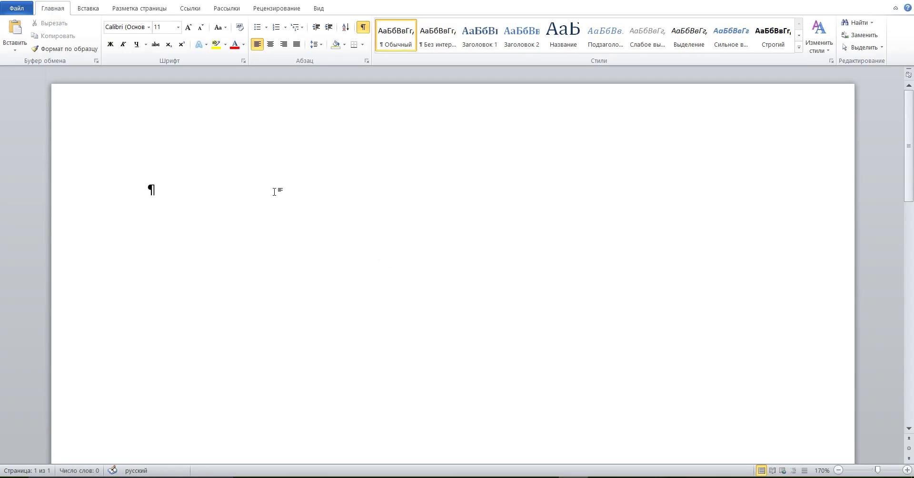
click(14, 35)
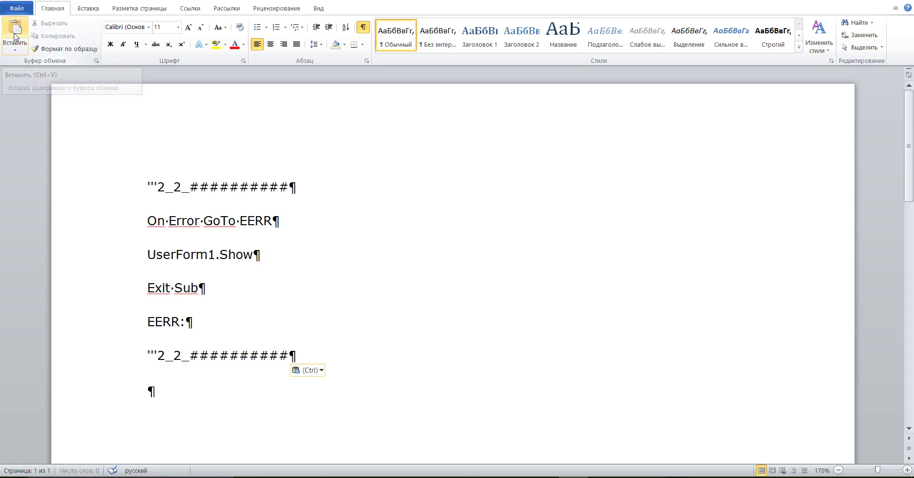
click(100, 194)
drag(100, 193, 106, 357)
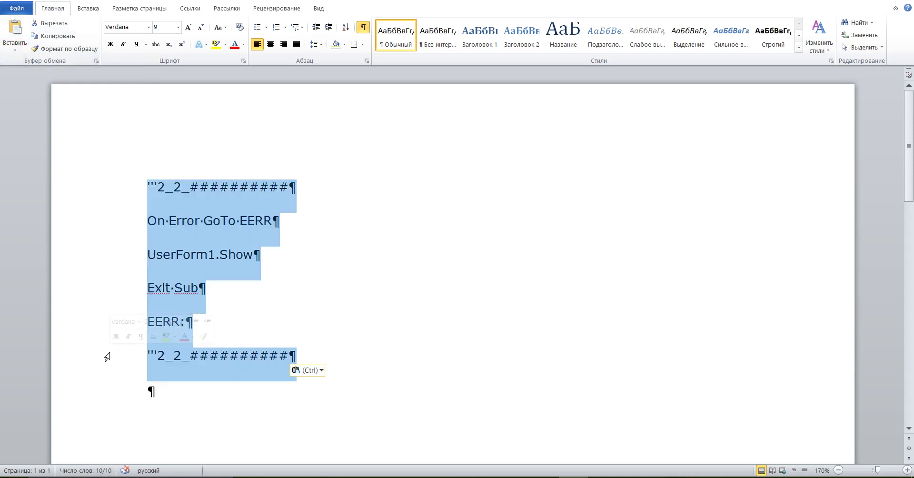
click(434, 36)
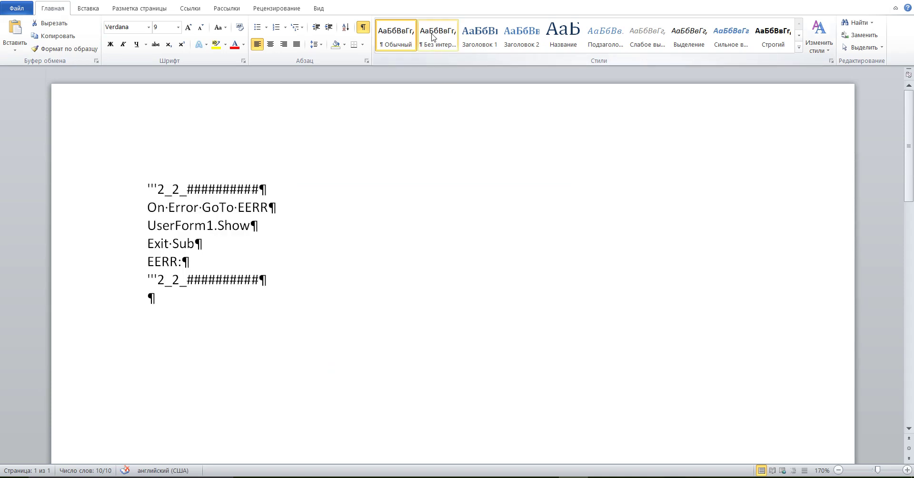
click(433, 36)
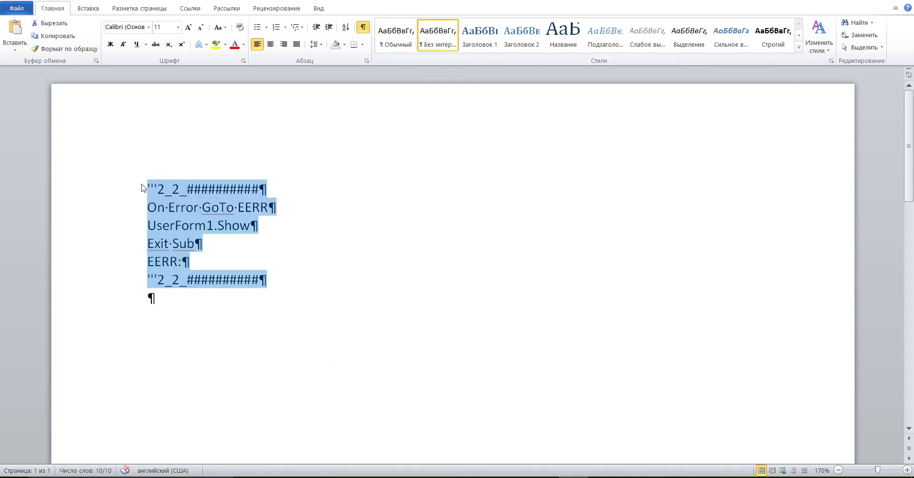
drag(129, 191, 127, 287)
click(59, 38)
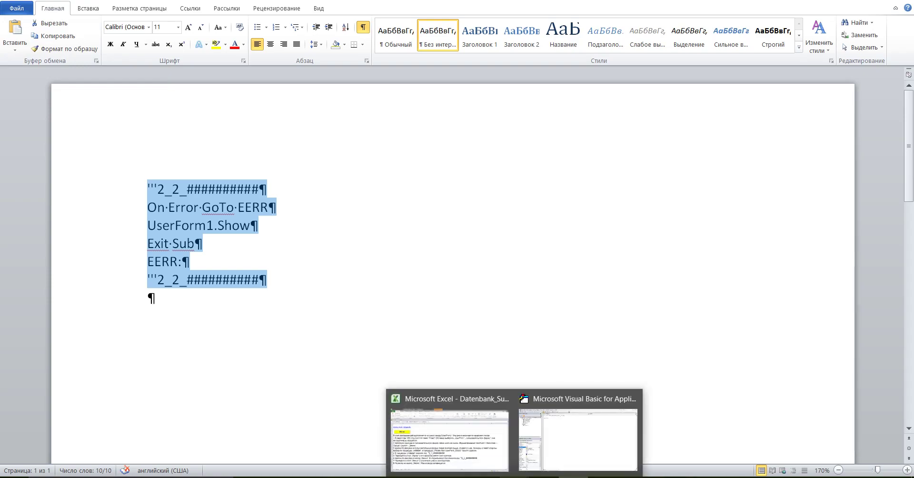
Step: Paste the '''2_2 UserForm1.Show code with EERR error handling into CommandButton1_Click
click(545, 458)
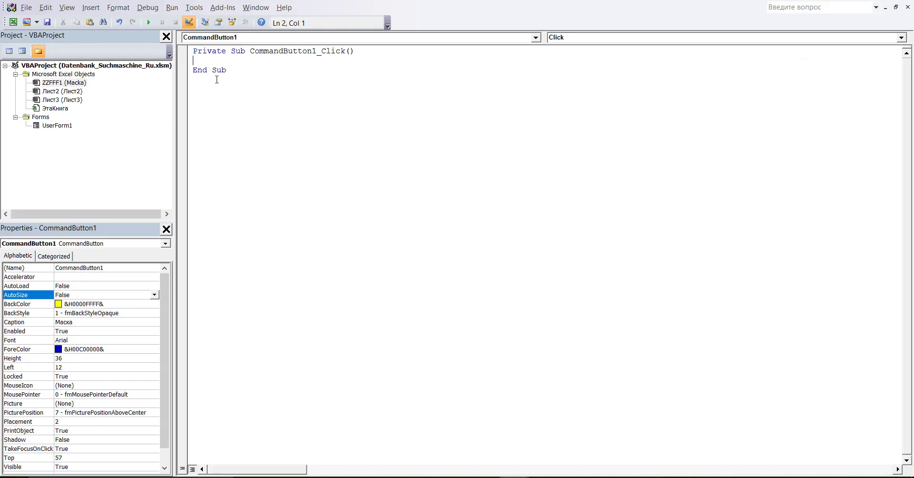
right_click(199, 61)
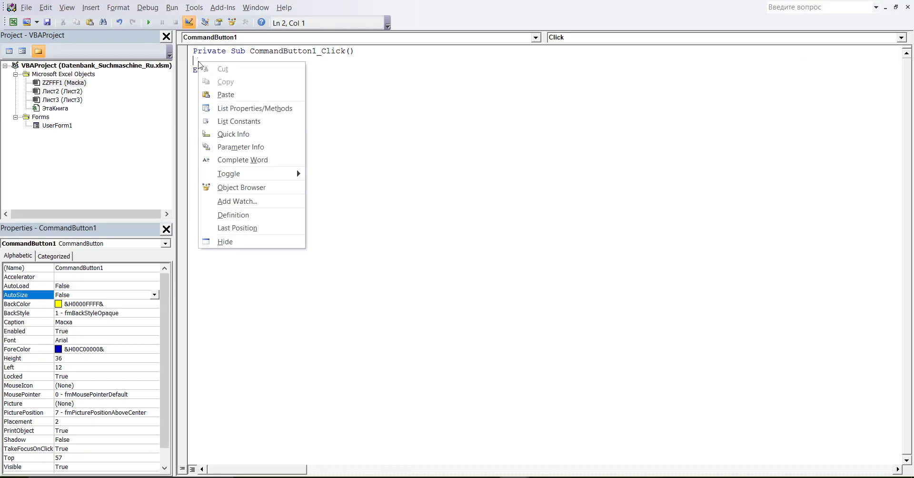
click(224, 94)
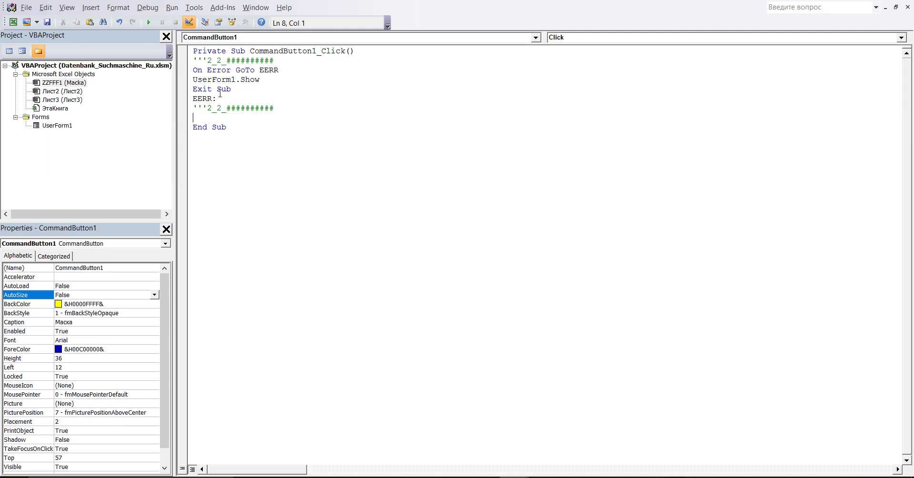
click(184, 52)
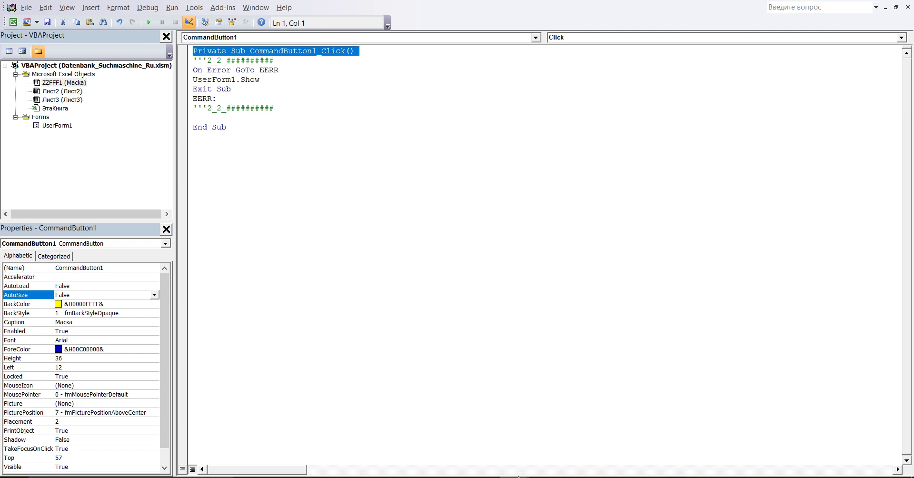
Step: Highlight the step 7 and step 8 lines in the Excel sheet's instruction text
click(447, 420)
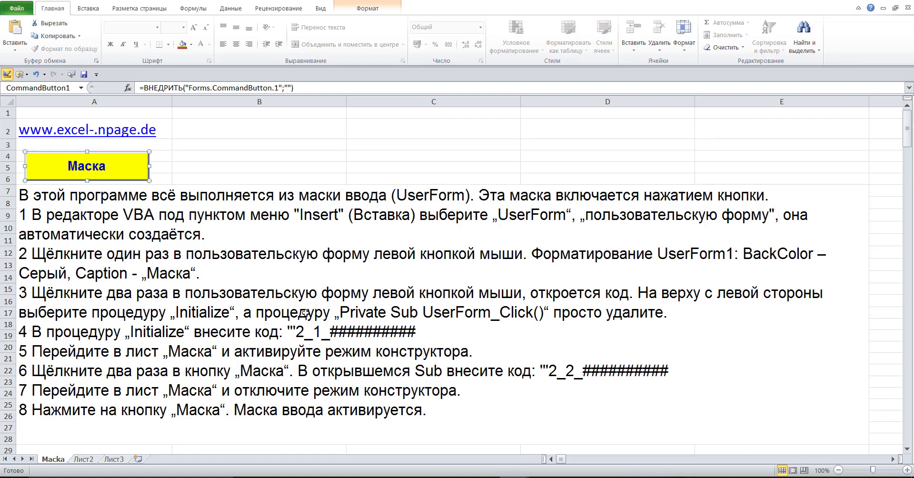
double_click(307, 313)
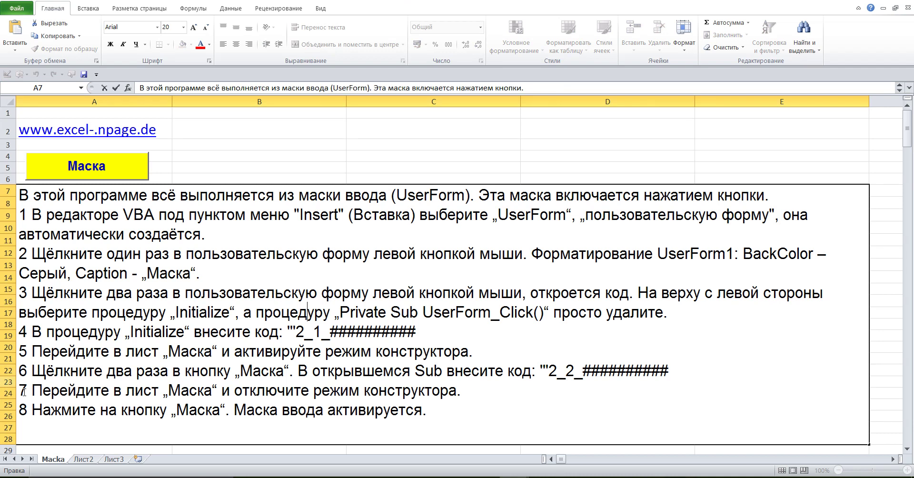
drag(24, 392, 473, 394)
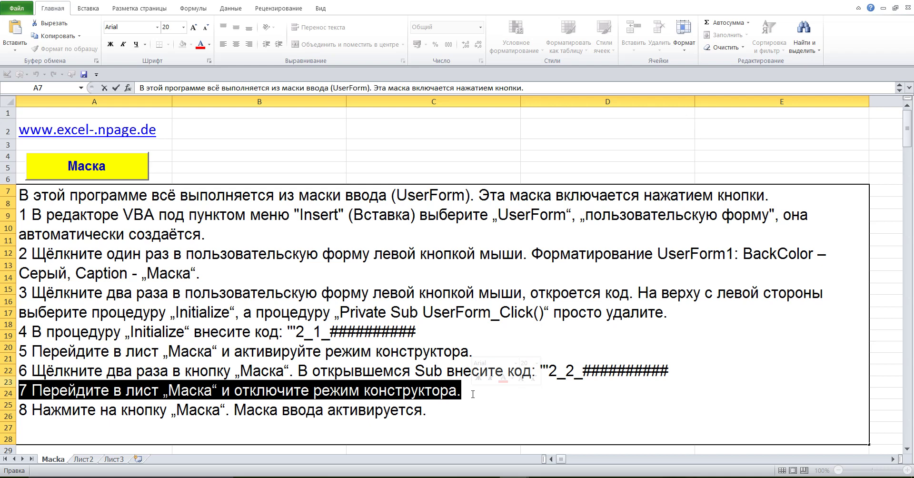
click(266, 144)
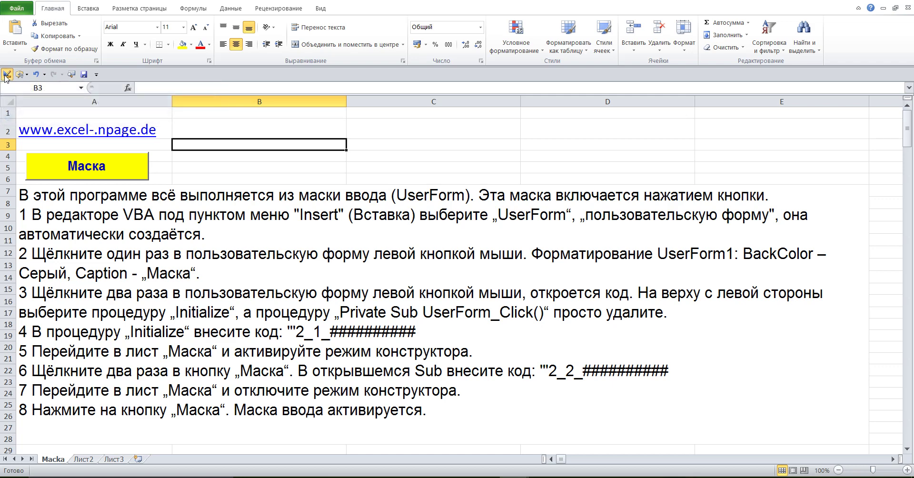
double_click(251, 255)
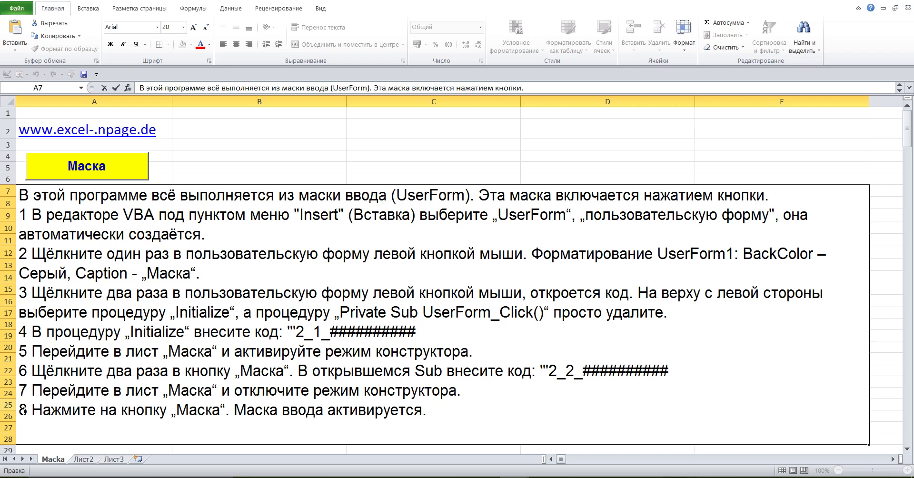
drag(23, 411, 447, 423)
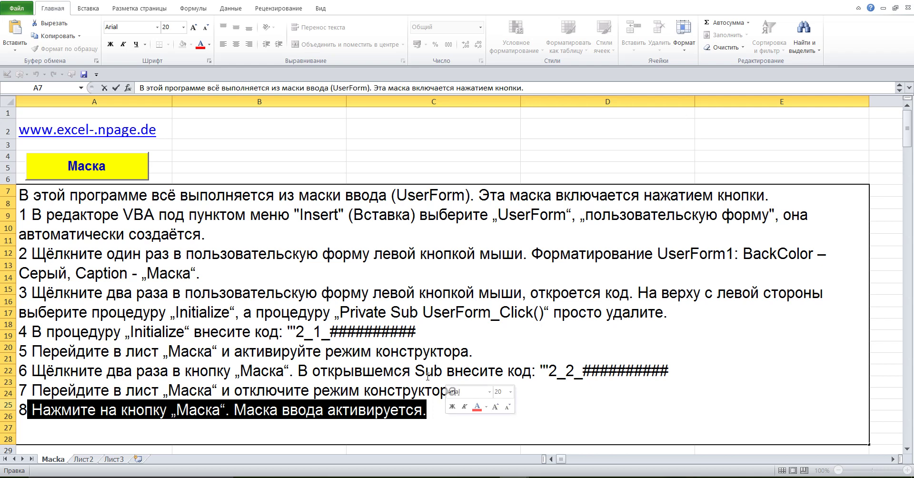
click(227, 156)
Step: Open the grey Маска form from the yellow button, close it, then reopen it
click(136, 166)
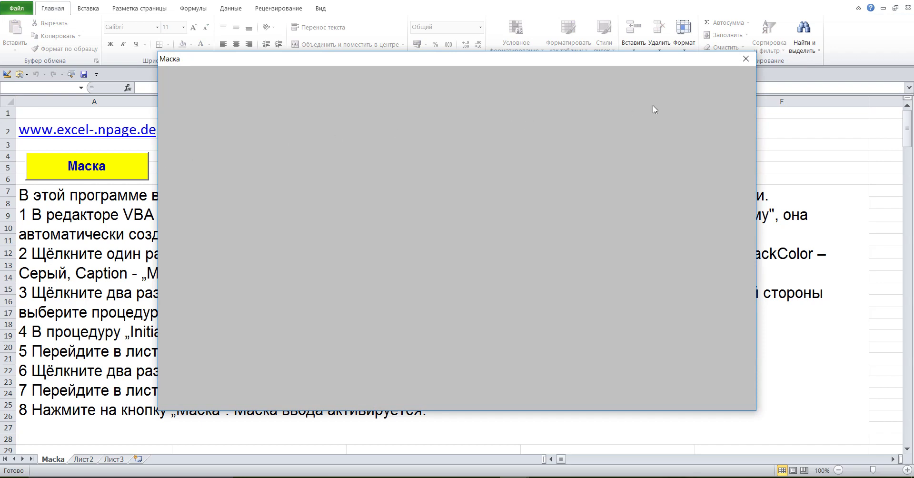
click(747, 58)
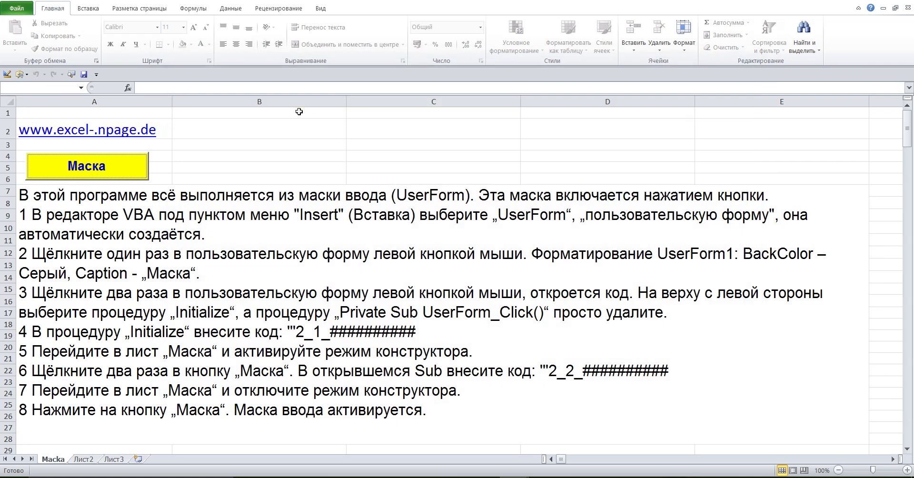
click(130, 167)
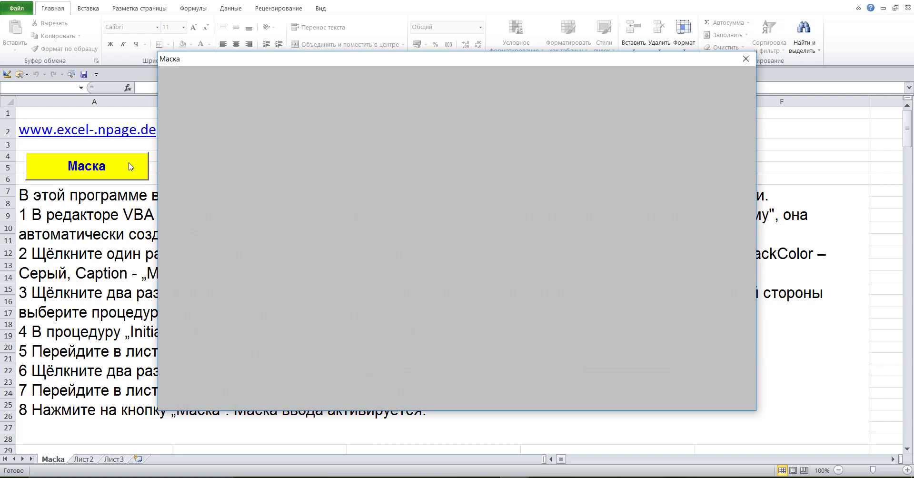